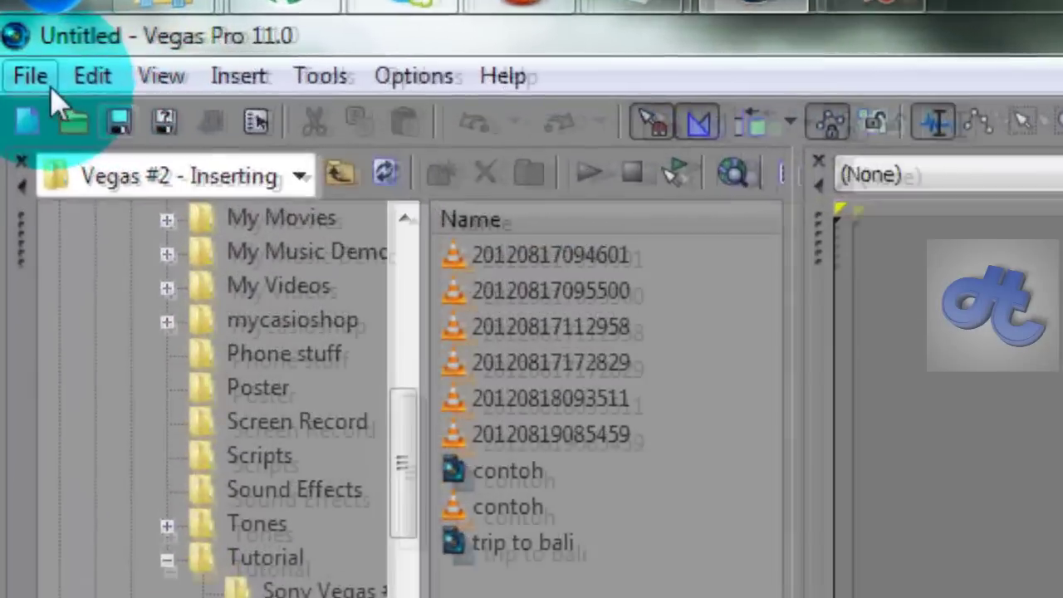
- Start a new project using the HDV 720-30p (1280x720, 29.970 fps) template
click(16, 57)
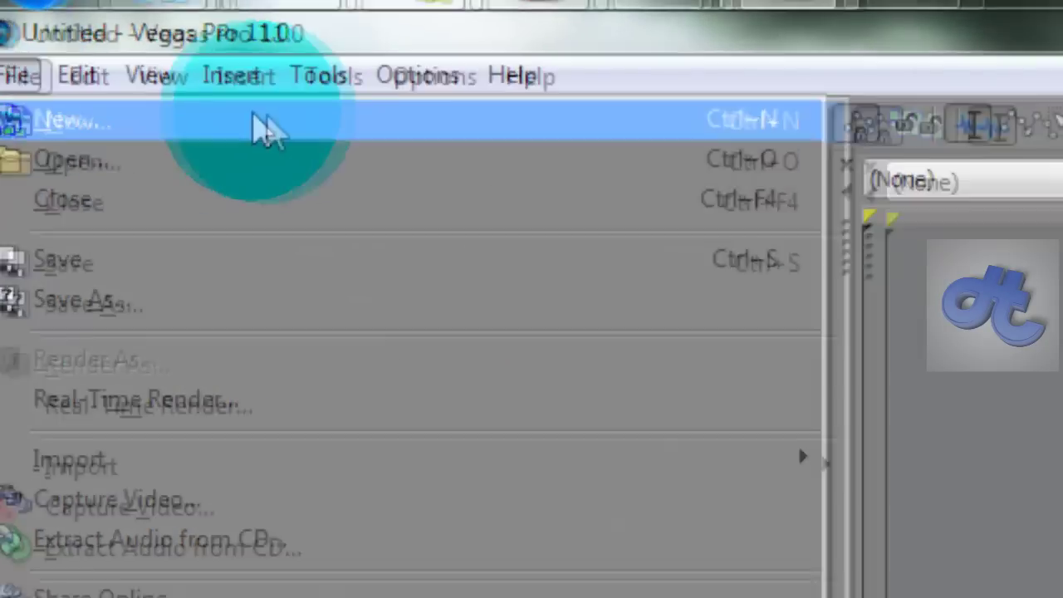
click(76, 148)
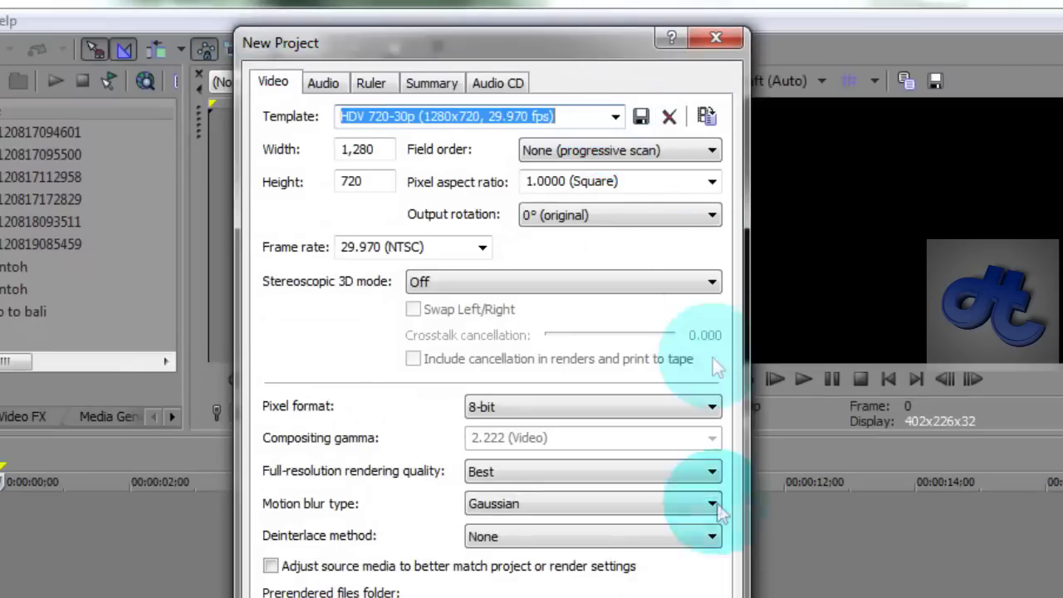
click(617, 115)
click(617, 115)
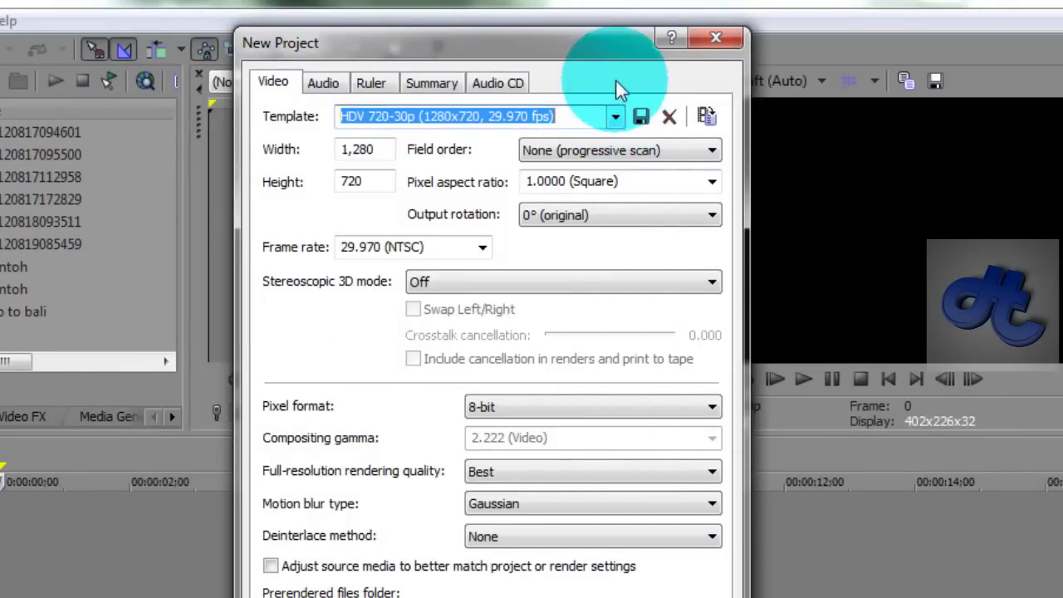
drag(612, 52, 612, 43)
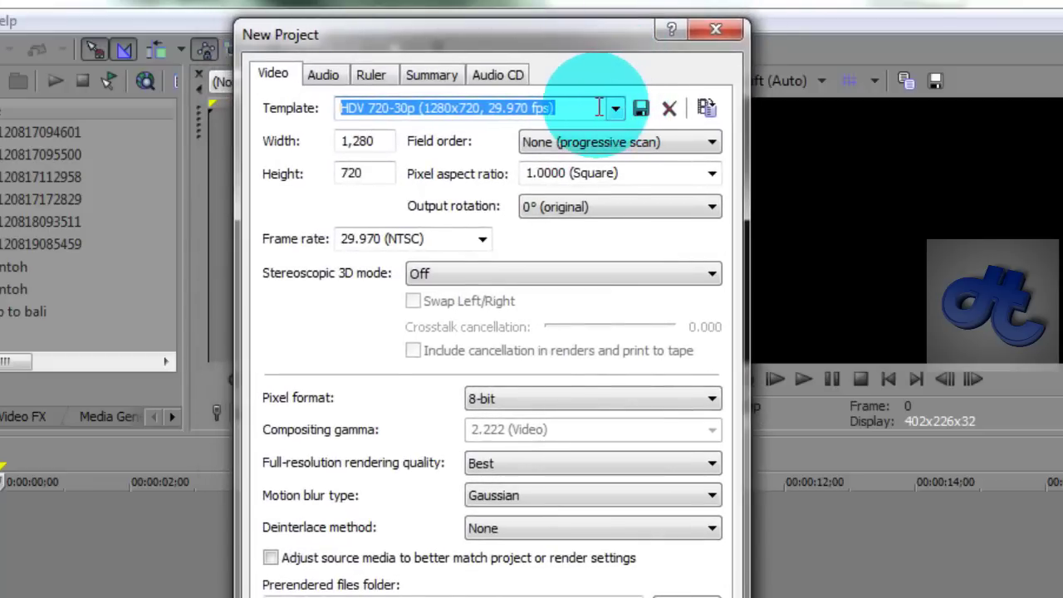
click(615, 110)
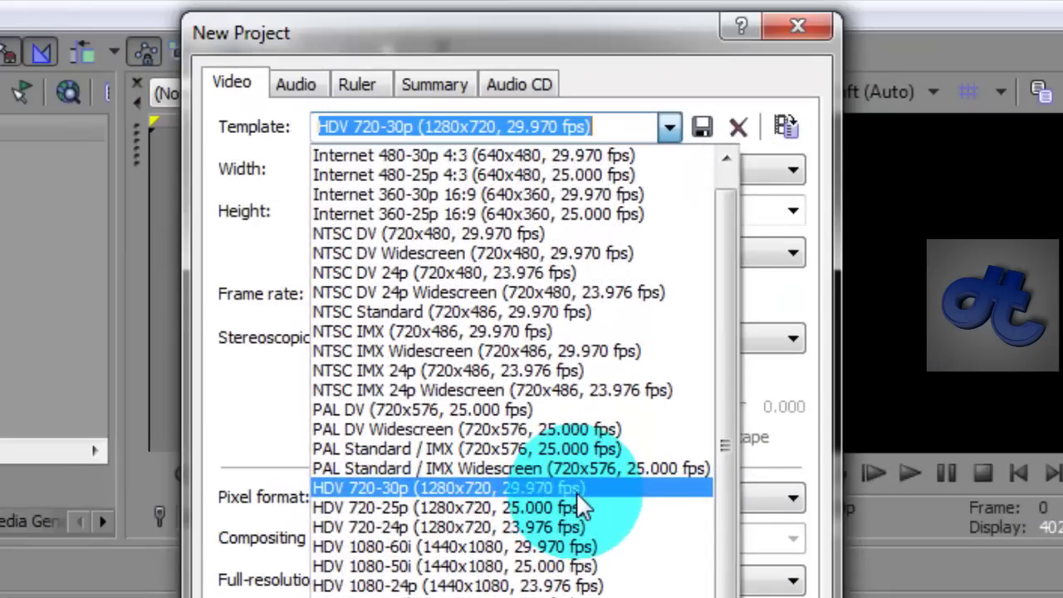
click(660, 293)
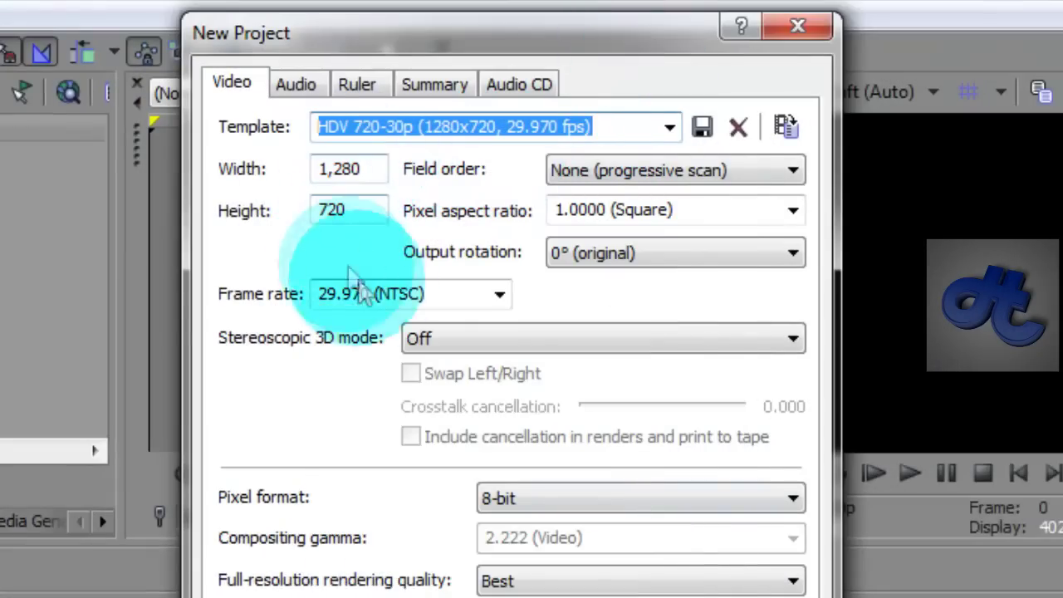
- Use a 29.970 (NTSC) frame rate and Best full-resolution rendering quality for the new project
click(499, 296)
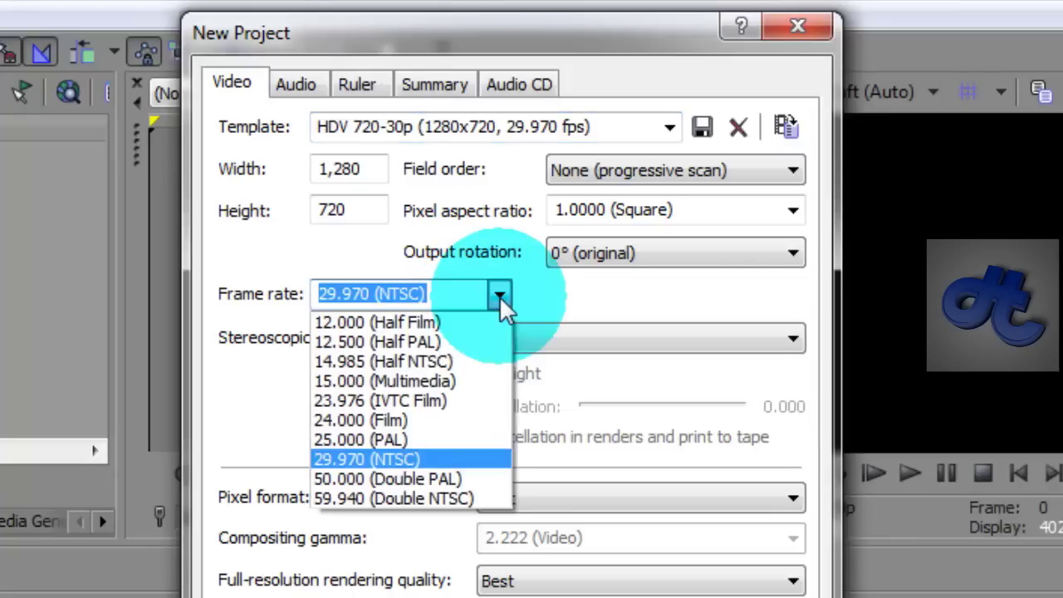
click(499, 296)
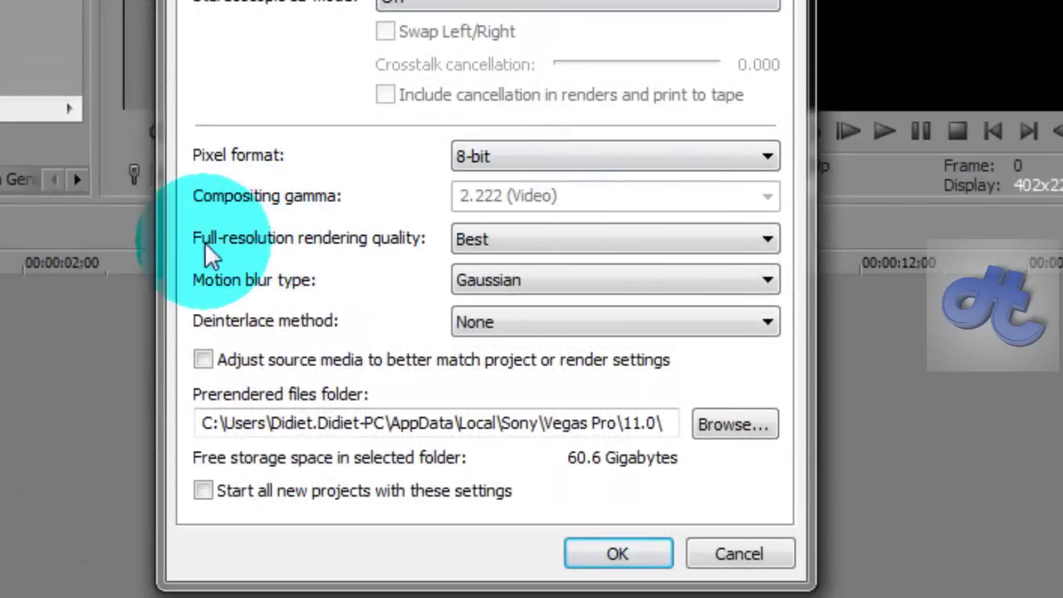
click(501, 241)
click(508, 239)
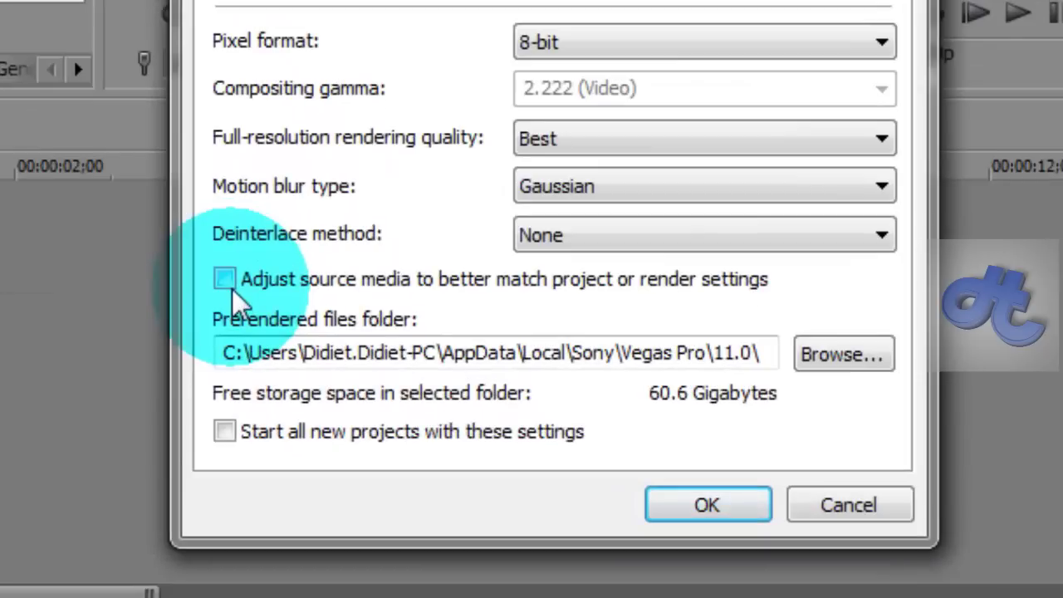
- Enable adjusting source media to match the project and starting all new projects with these settings, and create the project
click(231, 286)
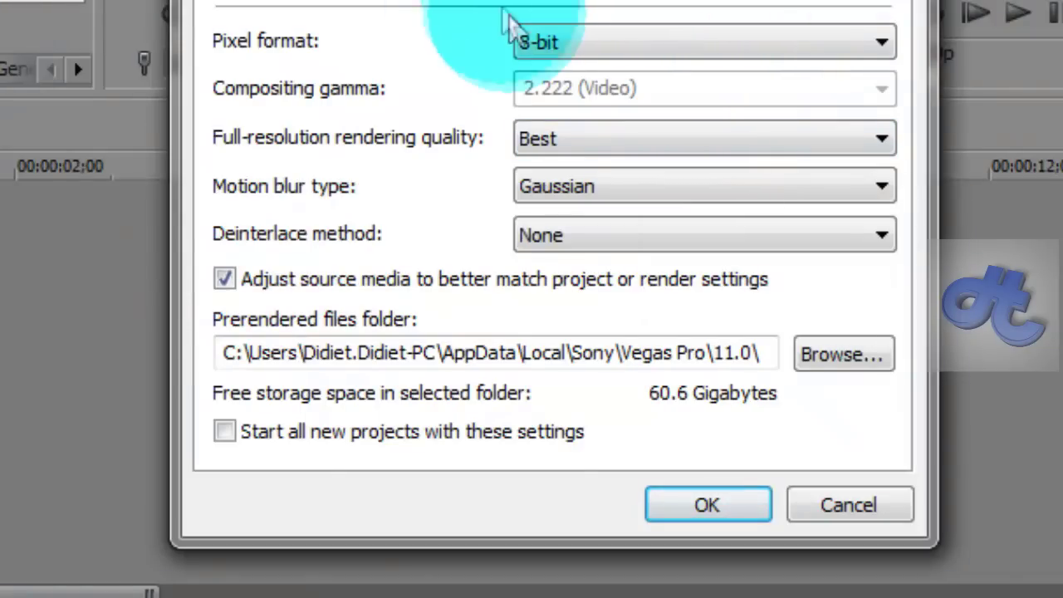
click(224, 433)
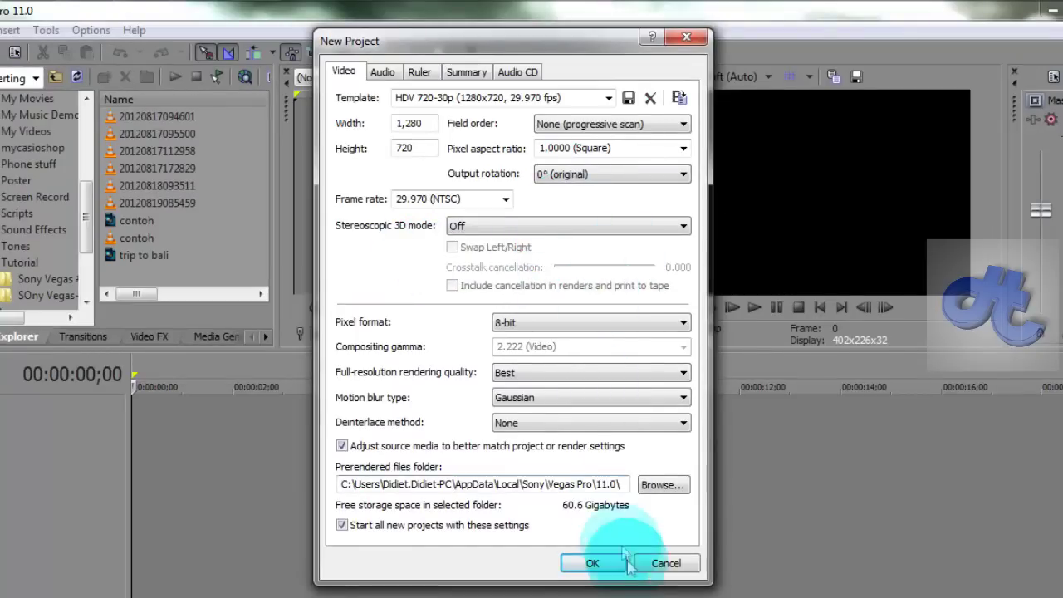
click(594, 562)
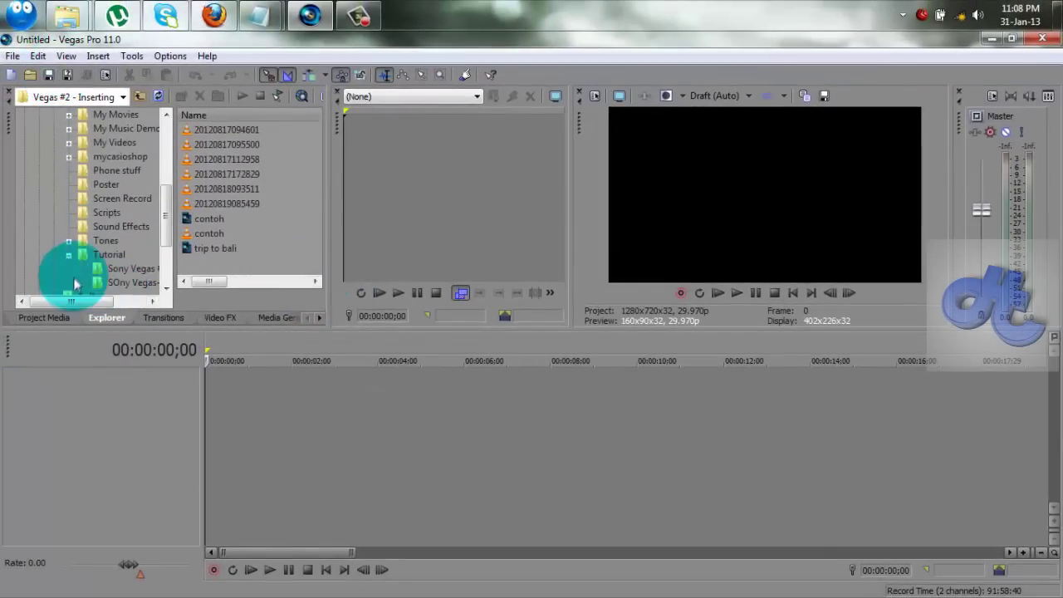
- Browse the folder tree in the file explorer and select the first Sony Vegas folder under Tutorial
mouse_move(172, 224)
mouse_down()
mouse_move(172, 243)
mouse_move(173, 167)
mouse_move(171, 241)
mouse_up()
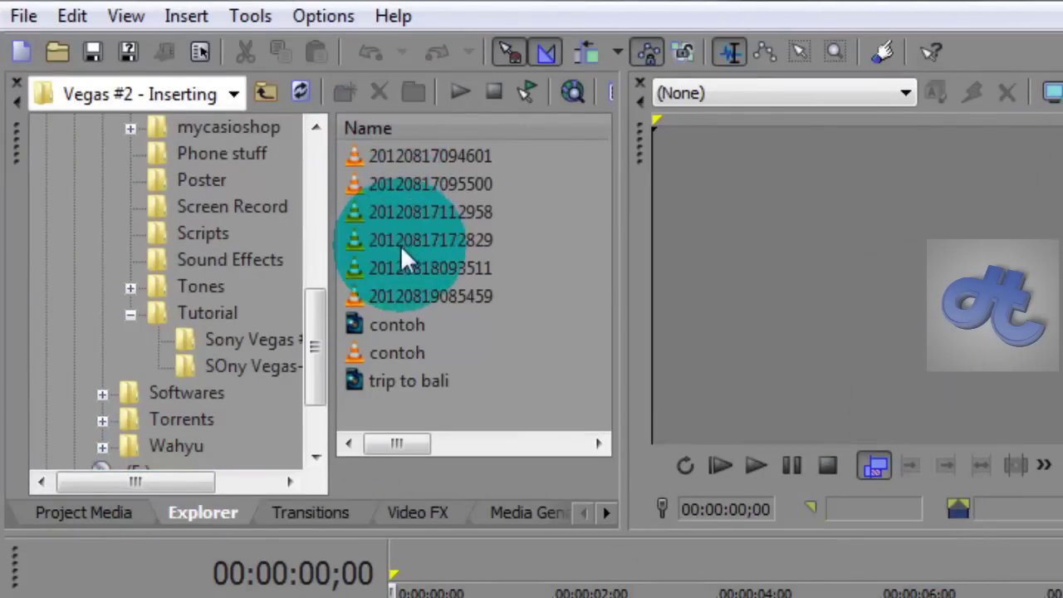
mouse_move(320, 336)
mouse_down()
mouse_move(319, 304)
mouse_move(292, 407)
mouse_up()
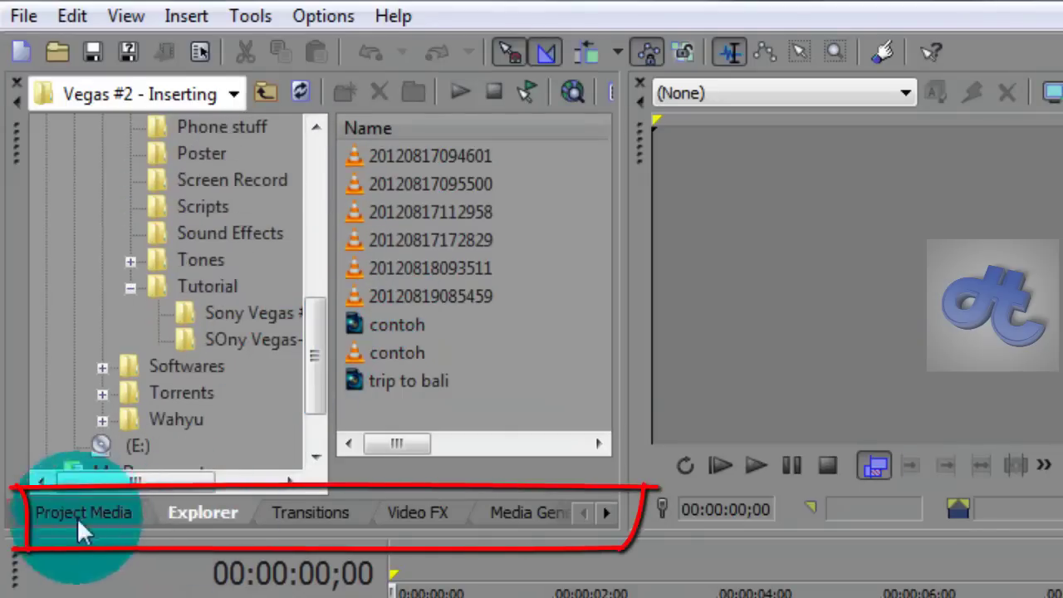
click(309, 512)
click(192, 516)
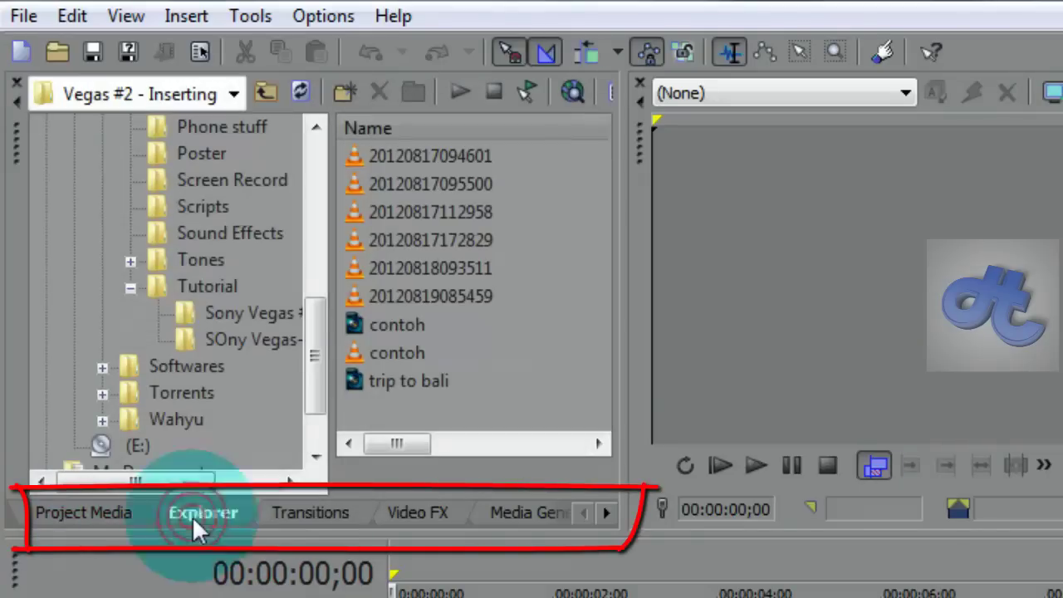
drag(304, 362, 250, 159)
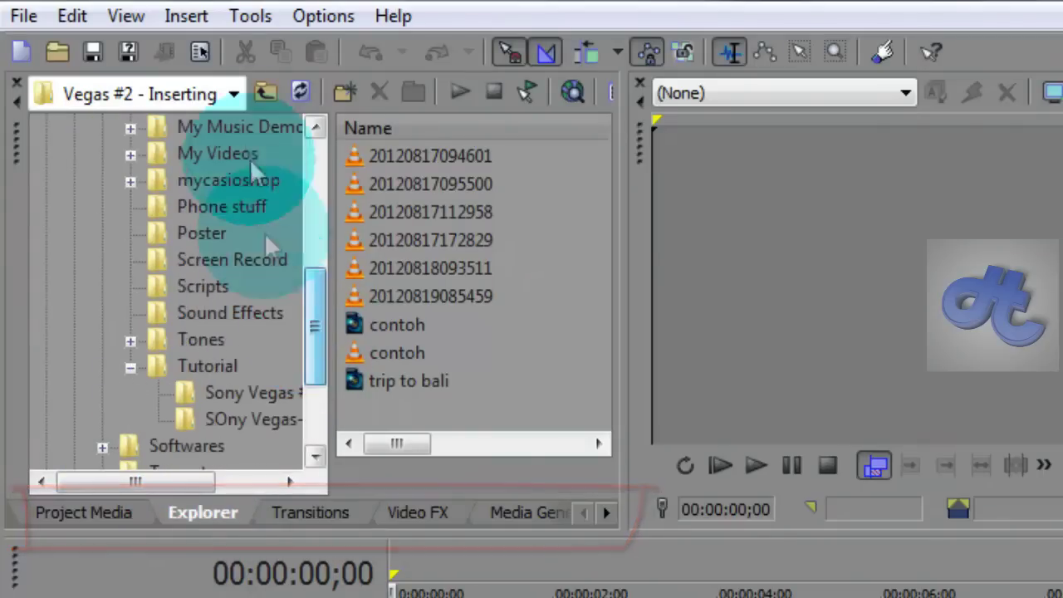
mouse_move(314, 329)
mouse_down()
mouse_move(311, 183)
mouse_move(316, 340)
mouse_up()
click(235, 374)
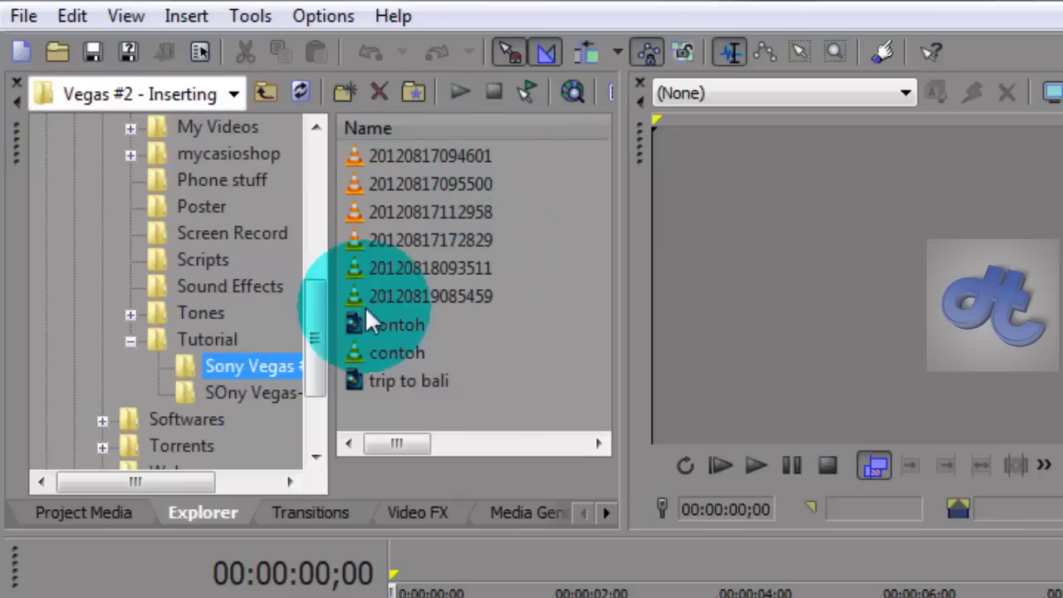
- Examine the video and audio properties of the first four numbered clips in the file list
click(422, 156)
click(438, 183)
click(434, 216)
click(439, 156)
click(441, 183)
click(451, 156)
click(445, 184)
click(446, 212)
click(453, 181)
click(455, 156)
click(446, 212)
click(457, 156)
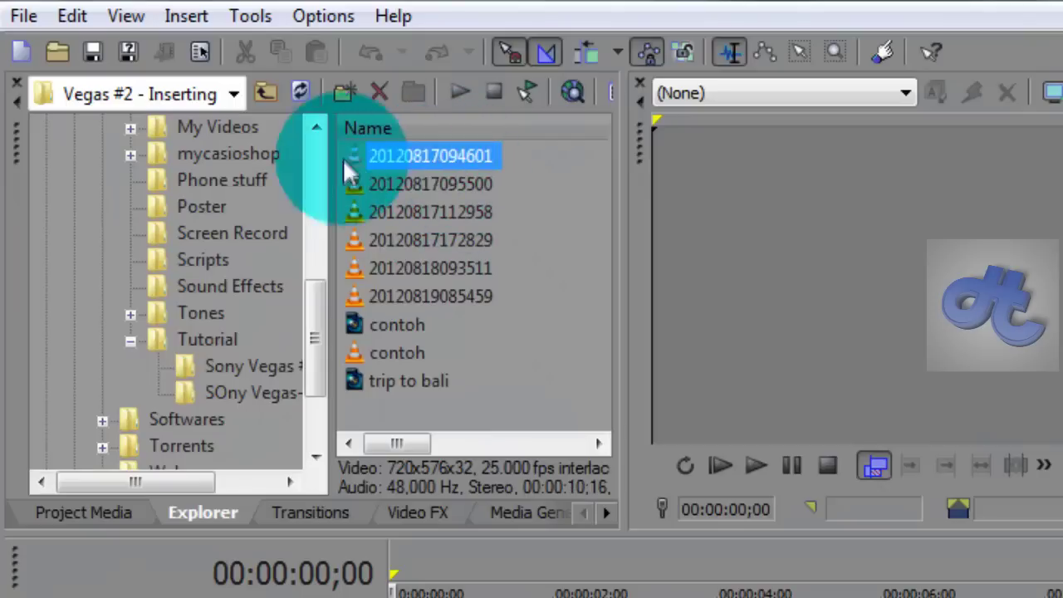
click(414, 188)
click(424, 240)
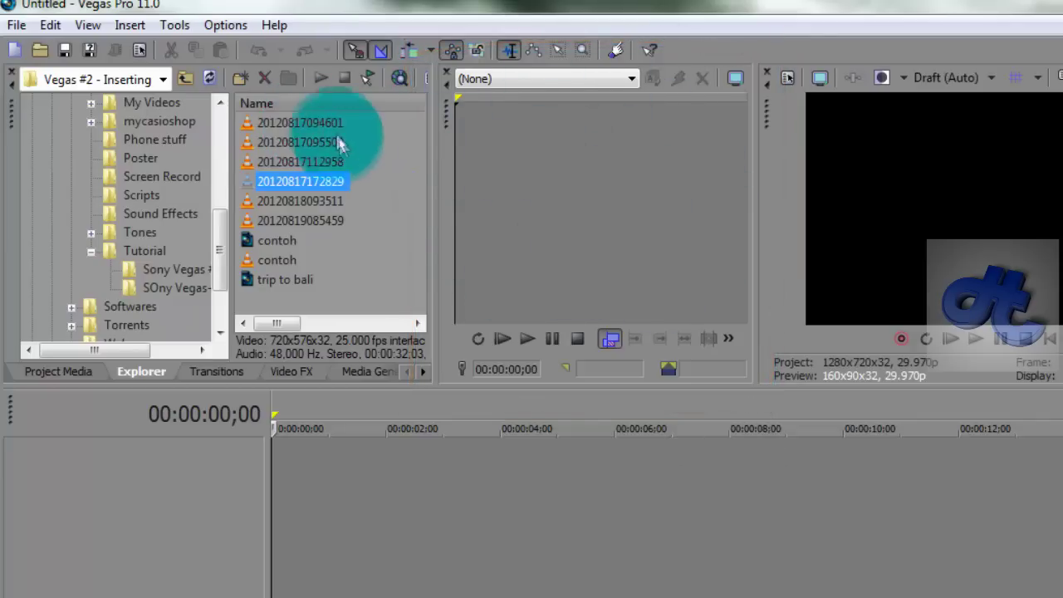
click(296, 121)
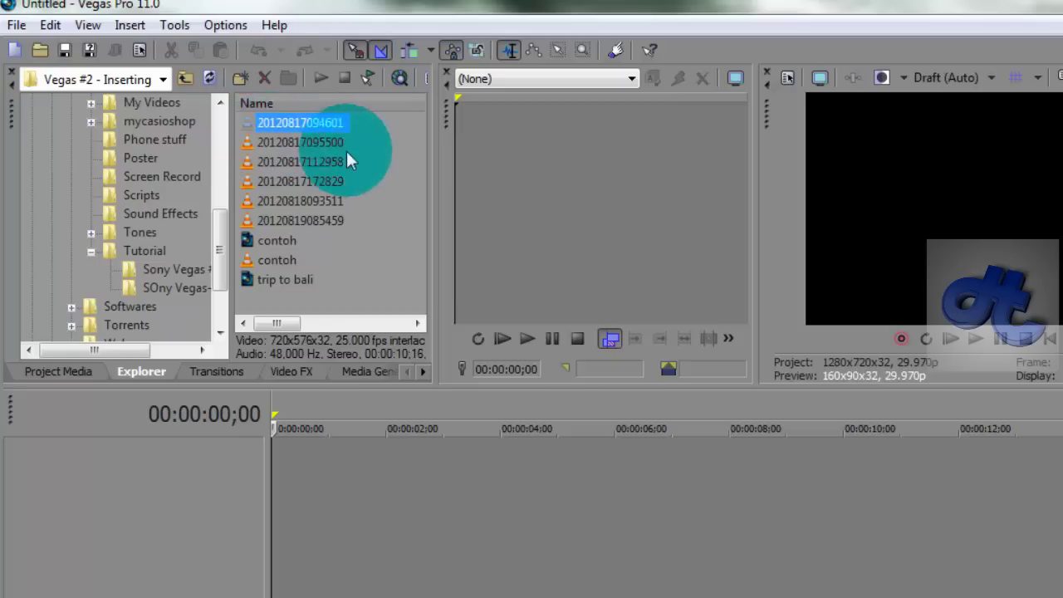
mouse_move(298, 121)
mouse_down()
mouse_move(470, 166)
mouse_move(571, 166)
mouse_up()
click(528, 341)
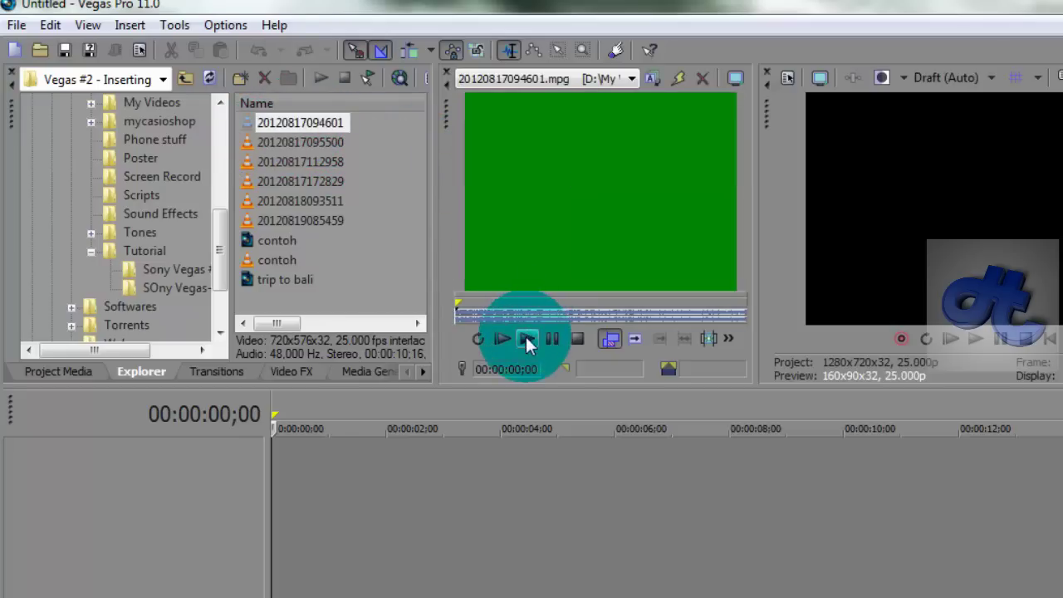
click(525, 337)
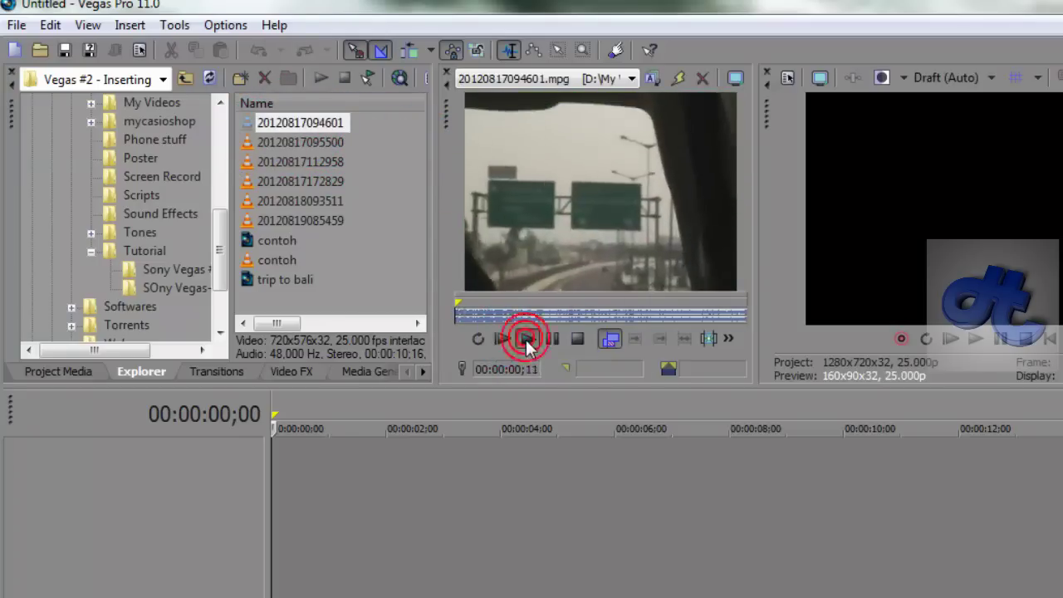
click(577, 341)
click(533, 227)
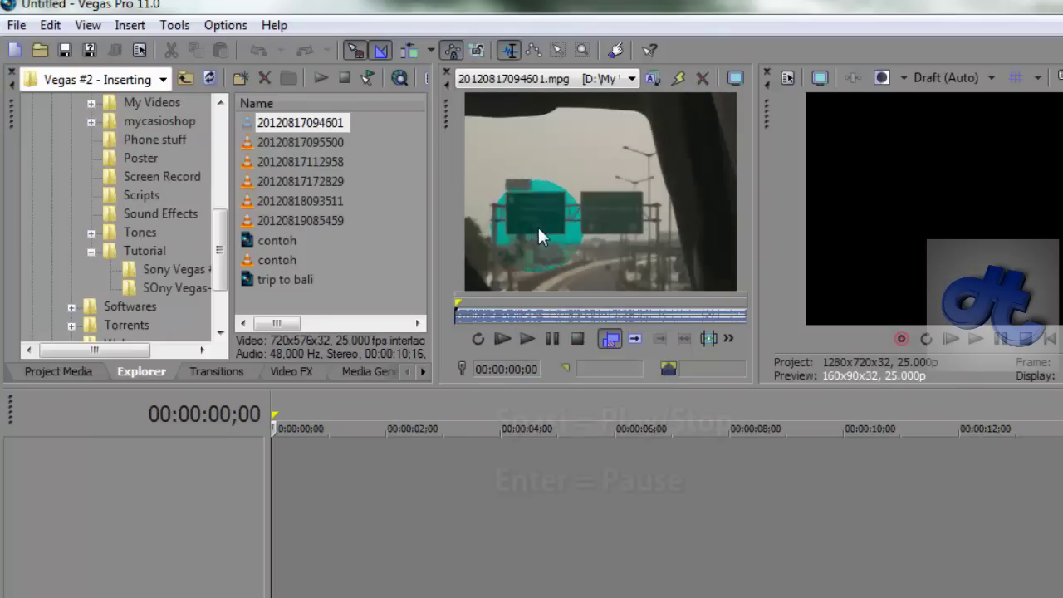
key(space)
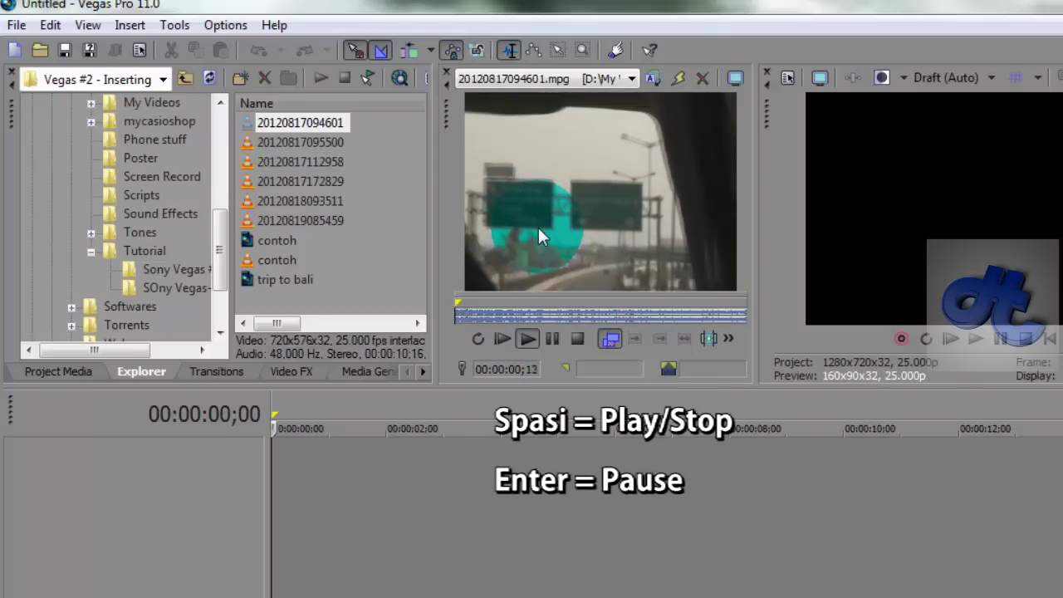
key(space)
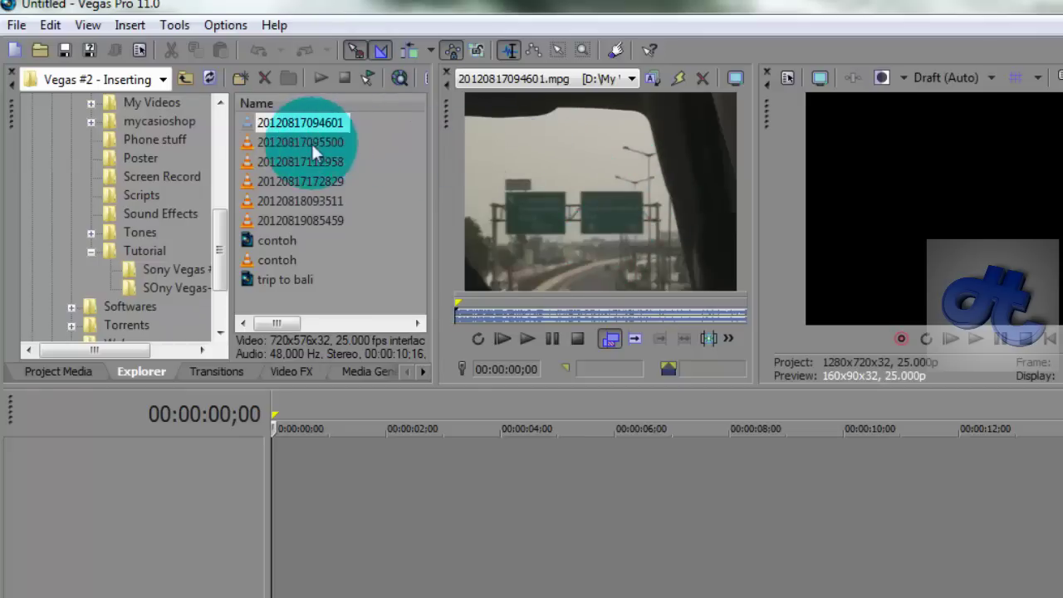
drag(288, 141, 541, 159)
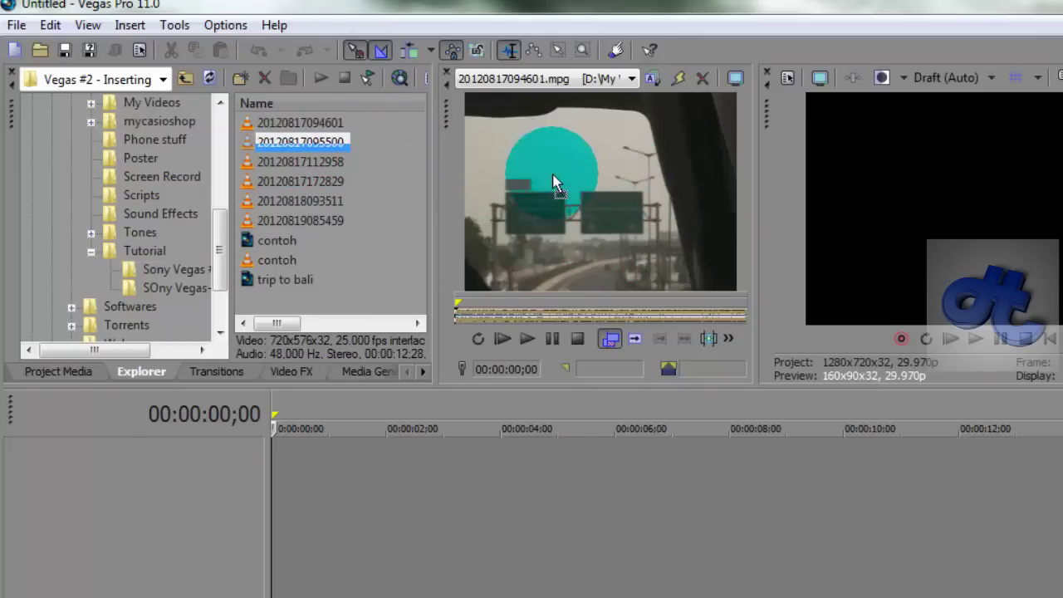
click(528, 340)
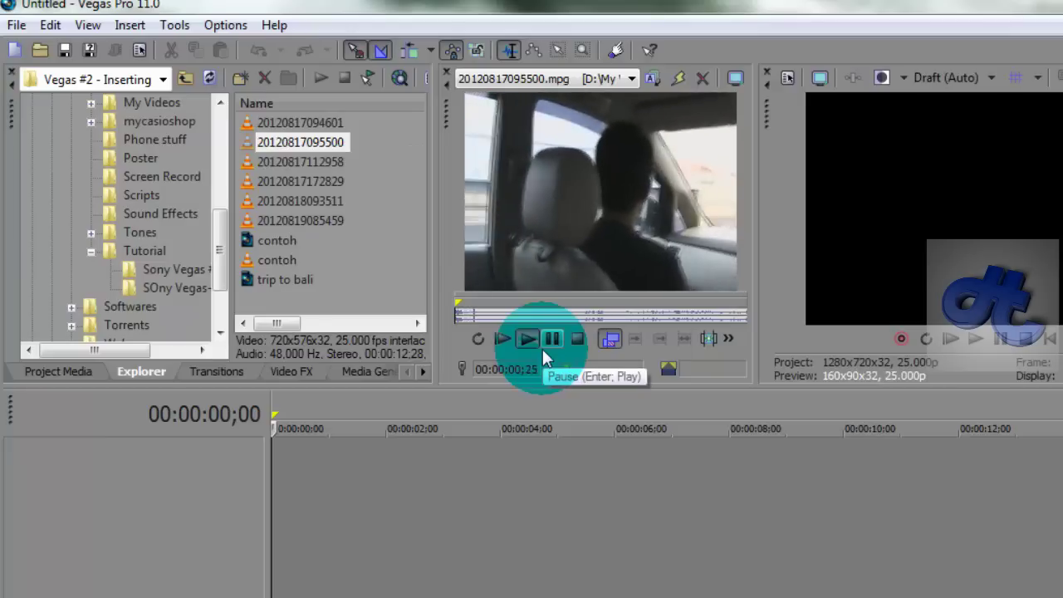
drag(332, 160, 541, 178)
drag(299, 142, 567, 173)
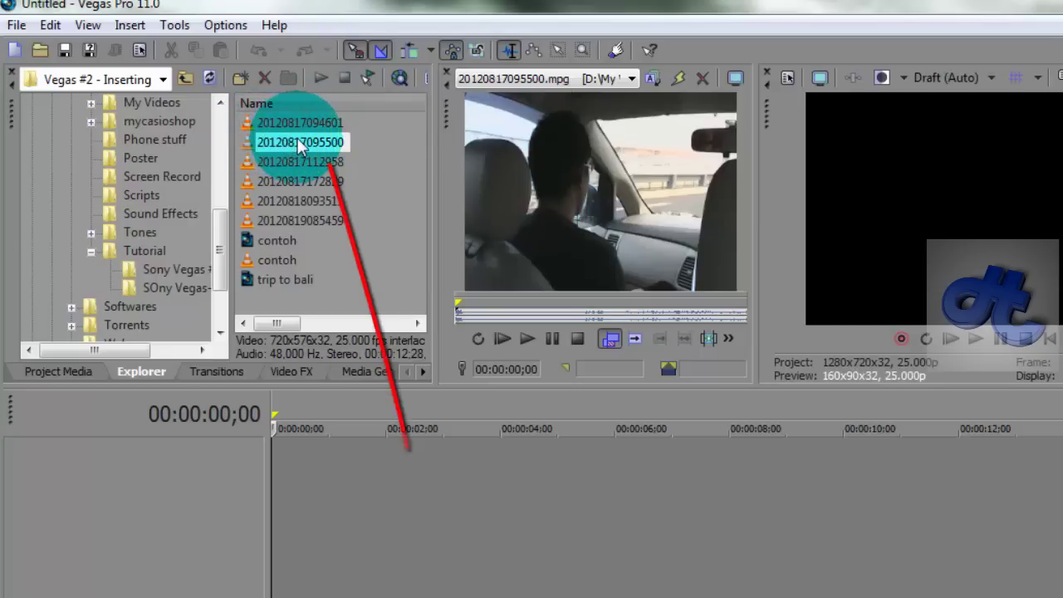
mouse_move(301, 145)
mouse_down()
mouse_move(237, 417)
mouse_move(337, 320)
mouse_move(307, 143)
mouse_up()
drag(342, 270, 337, 488)
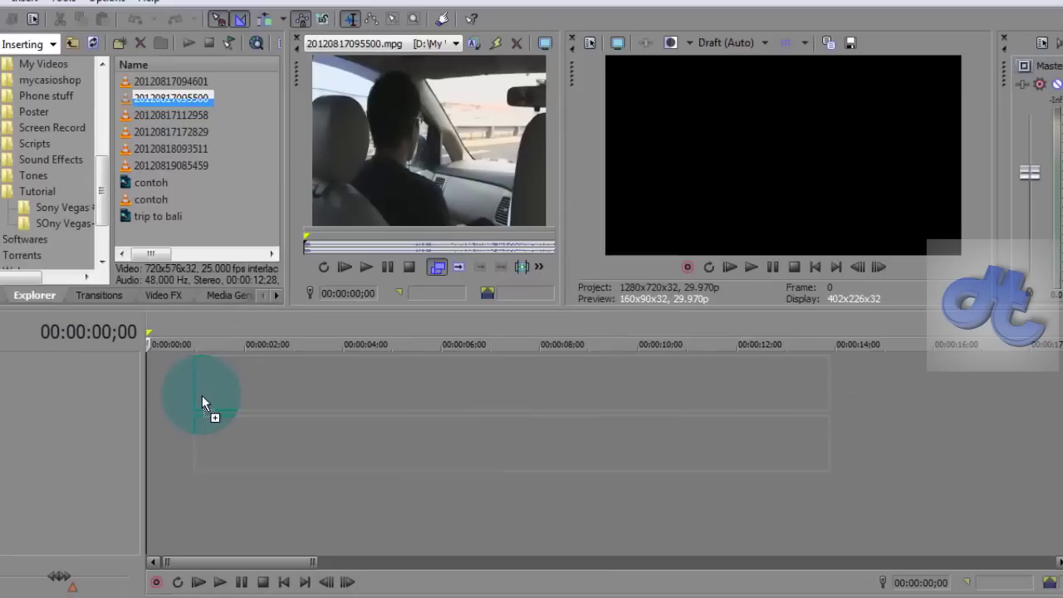
drag(294, 396, 294, 396)
click(349, 378)
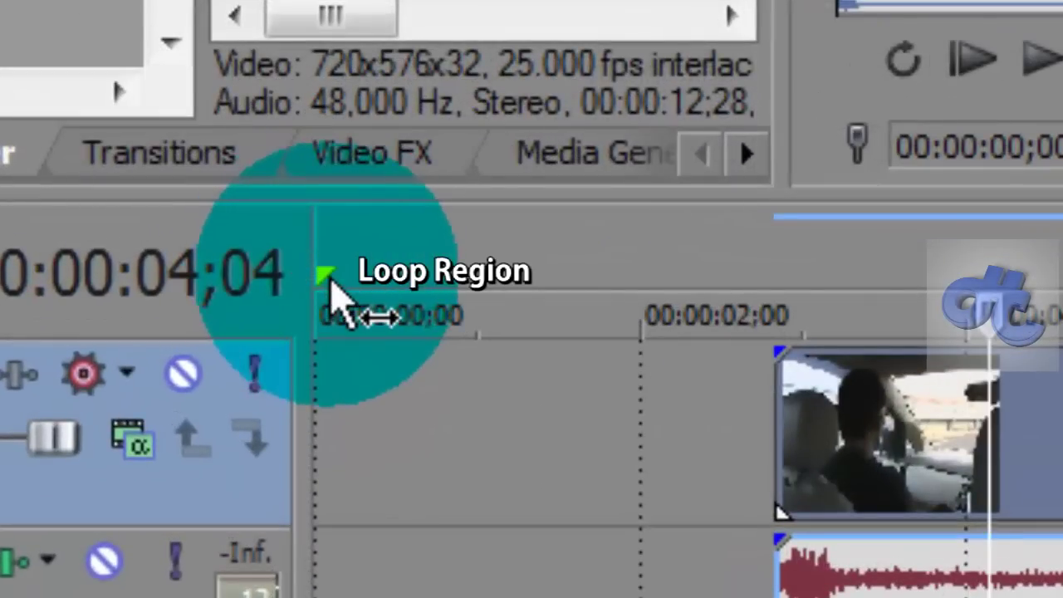
- Stretch the loop region from the timeline's start to about 17 seconds, past the end of the clip
drag(326, 281, 785, 282)
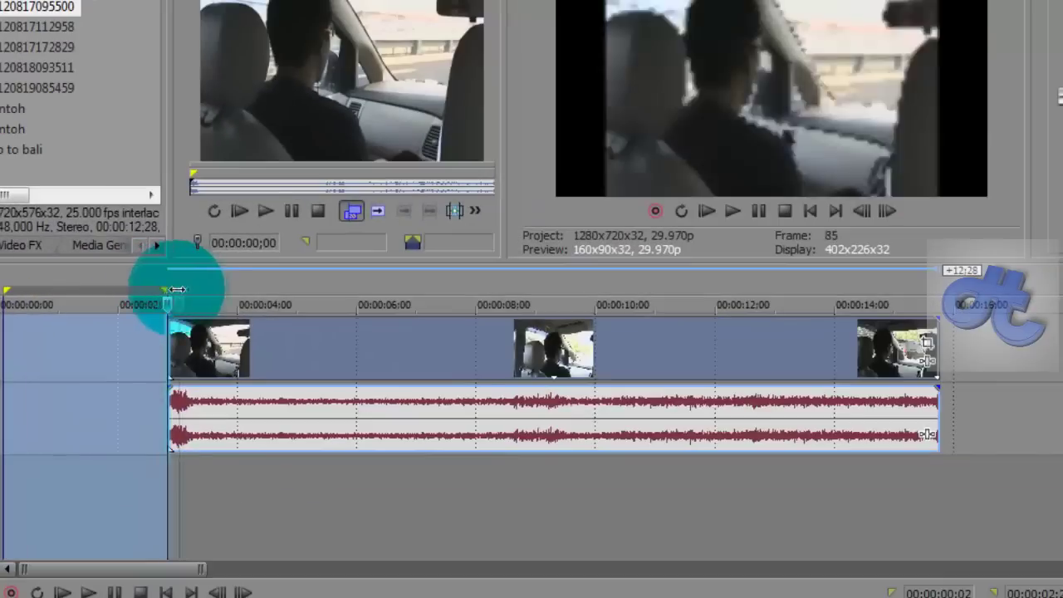
mouse_move(177, 289)
mouse_down()
mouse_move(961, 297)
mouse_move(1033, 319)
mouse_up()
scroll(1033, 319, down, 3)
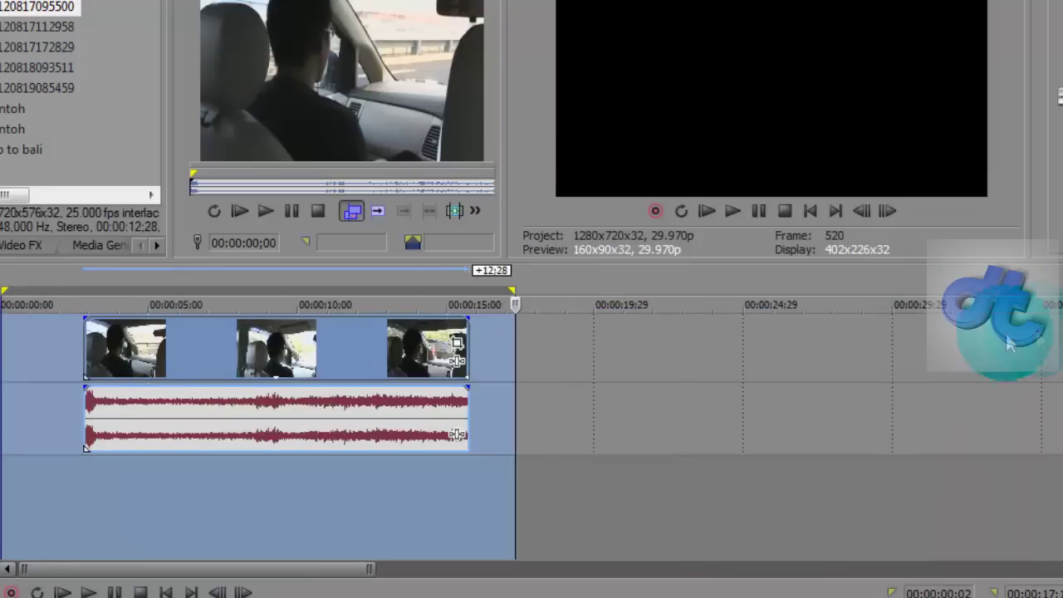
- Play the timeline from the loop region's end, then move the region's end farther along the timeline
click(517, 297)
key(space)
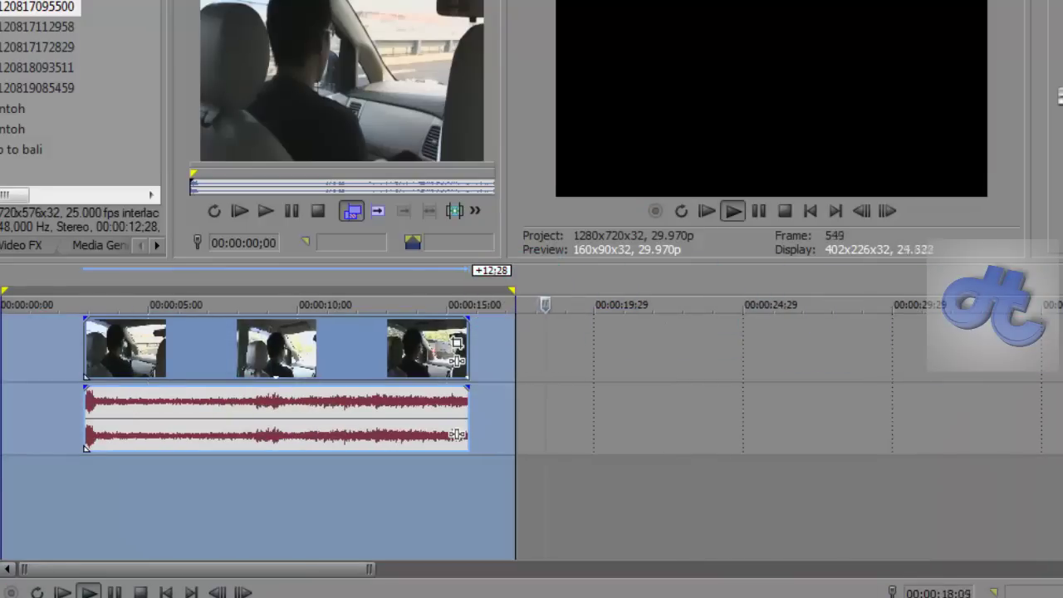
click(569, 299)
mouse_move(508, 290)
mouse_down()
mouse_move(615, 287)
mouse_move(655, 302)
mouse_up()
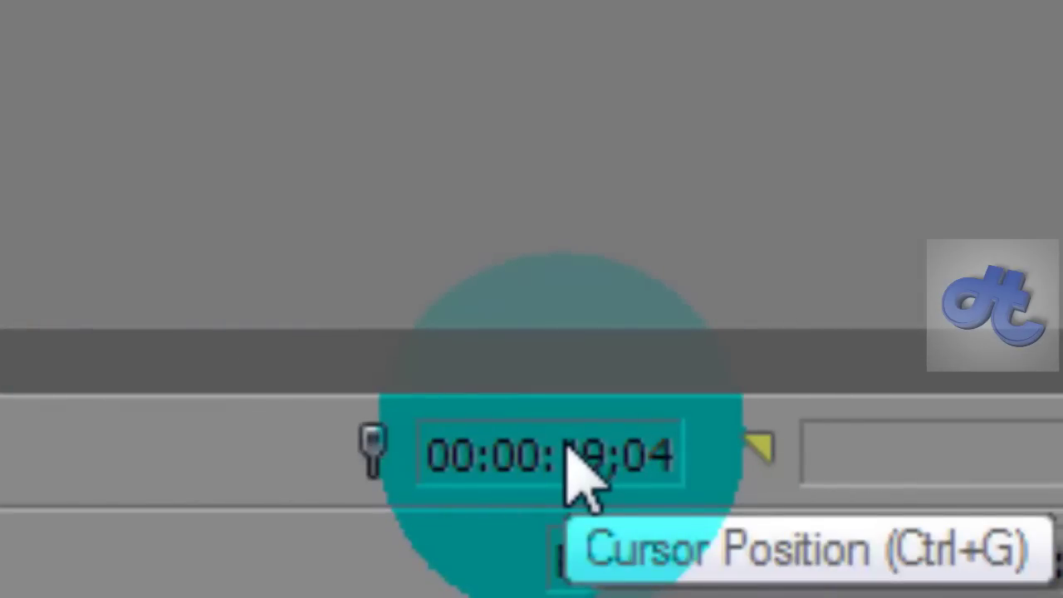
- Set the timeline's cursor position to 00:00:20;00
click(579, 453)
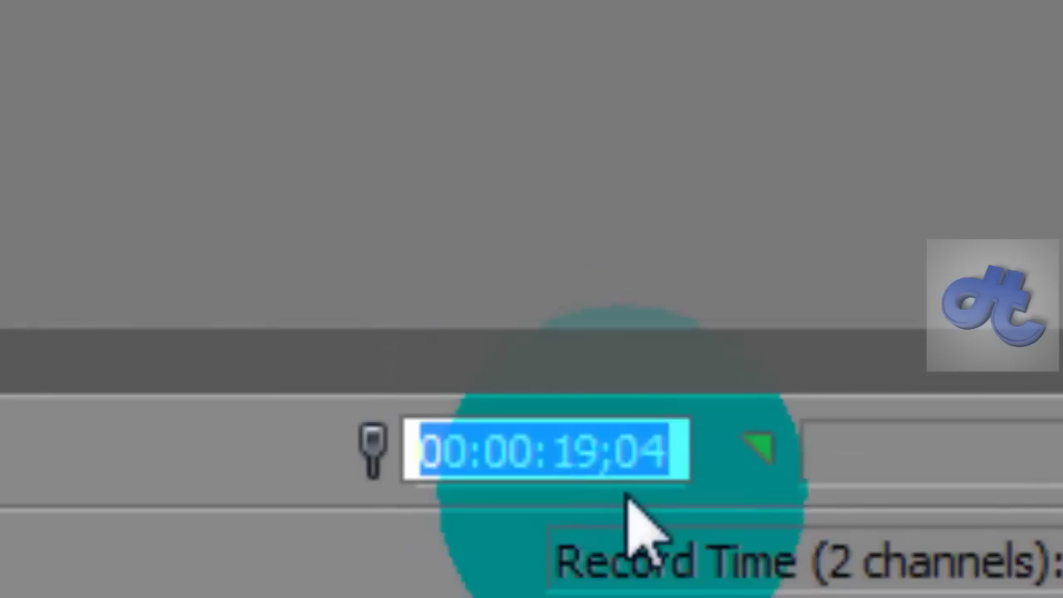
click(580, 449)
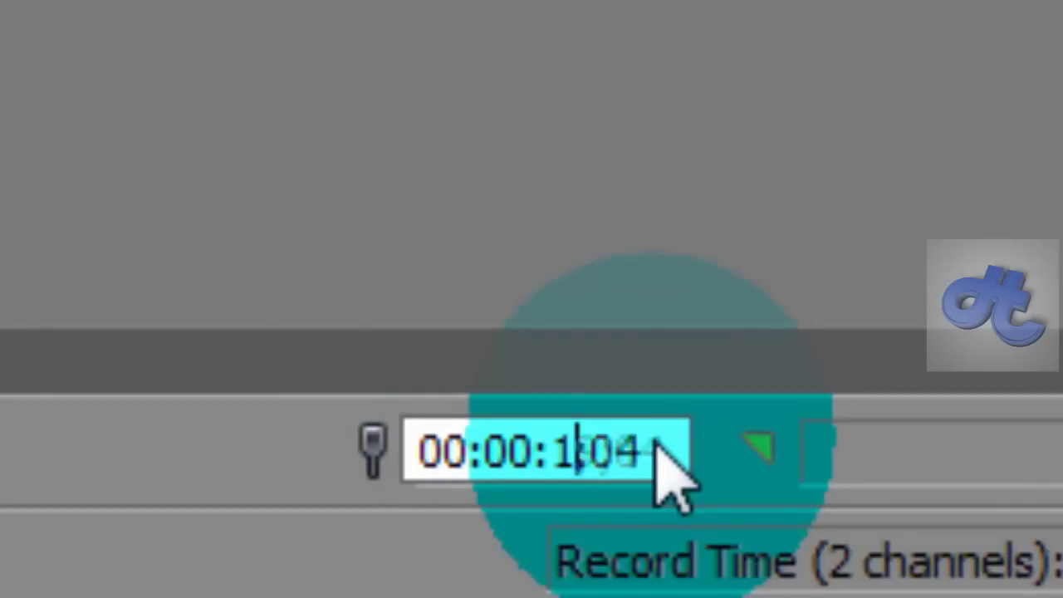
text(2)
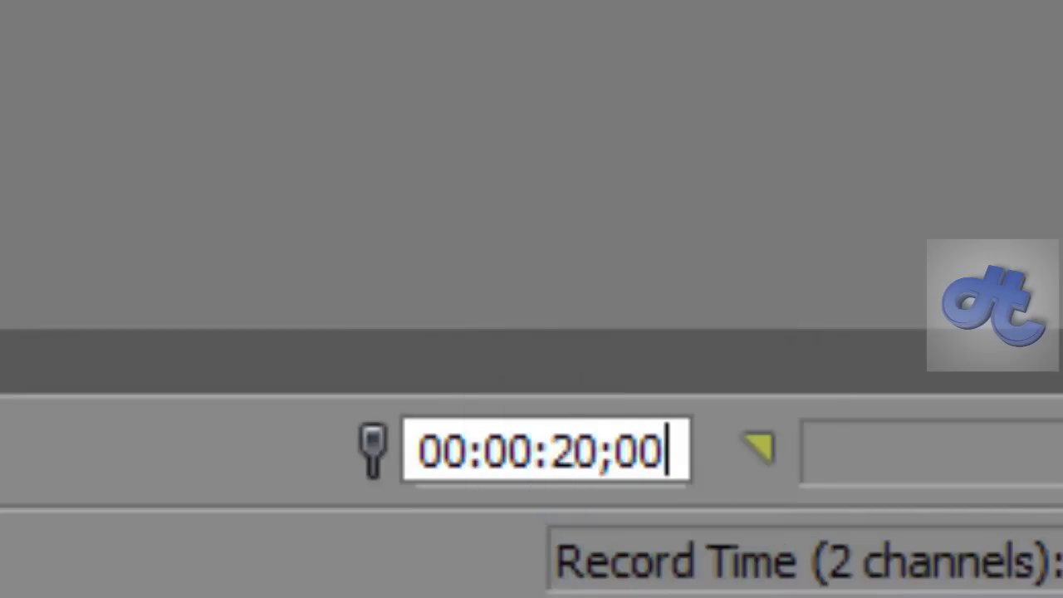
key(Return)
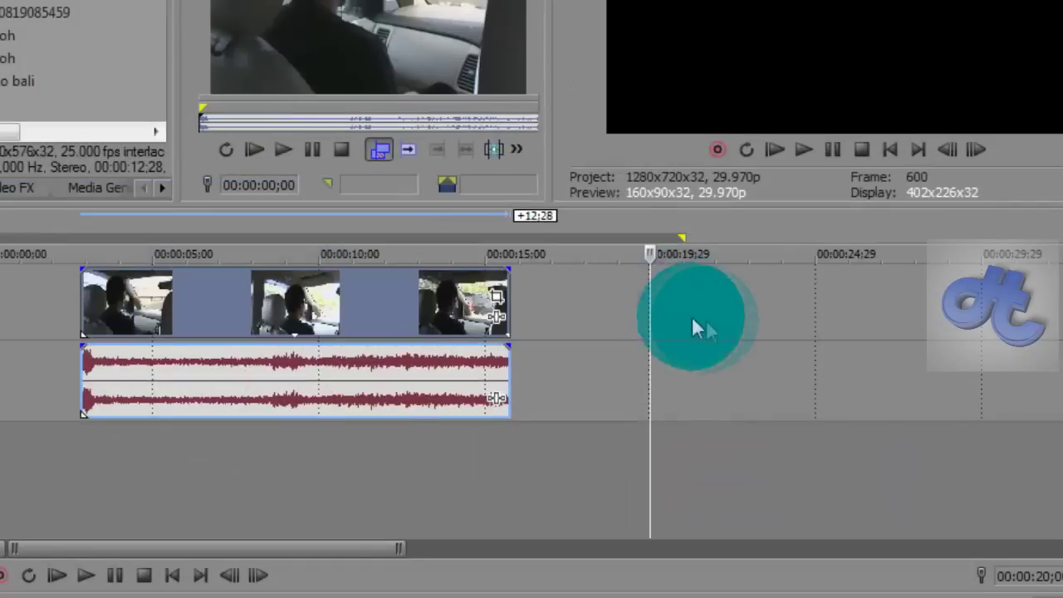
- Shorten the loop region so its end snaps to the cursor at 20 seconds
scroll(646, 279, up, 10)
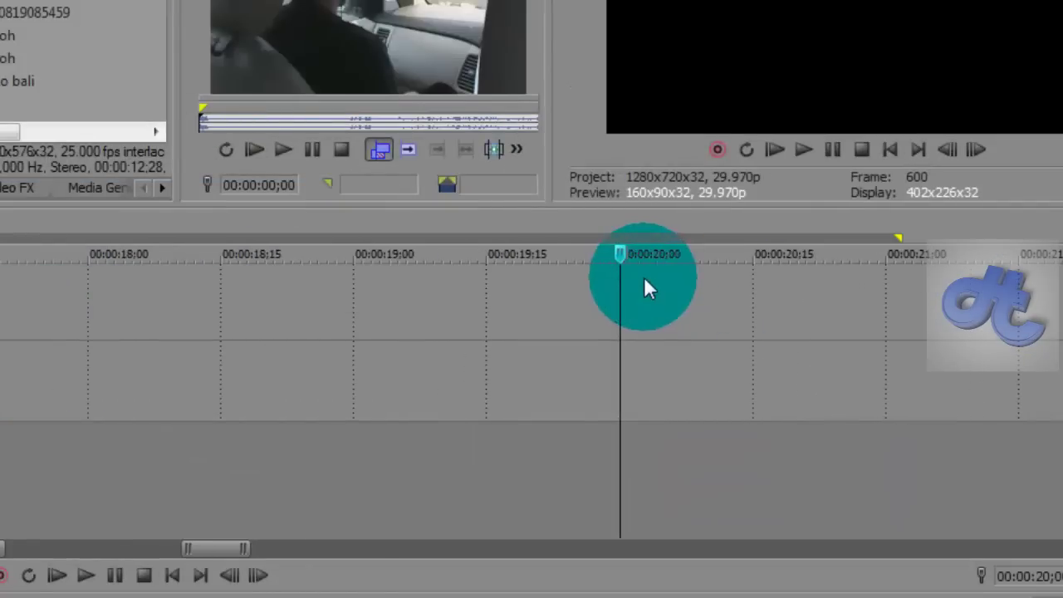
scroll(638, 295, up, 2)
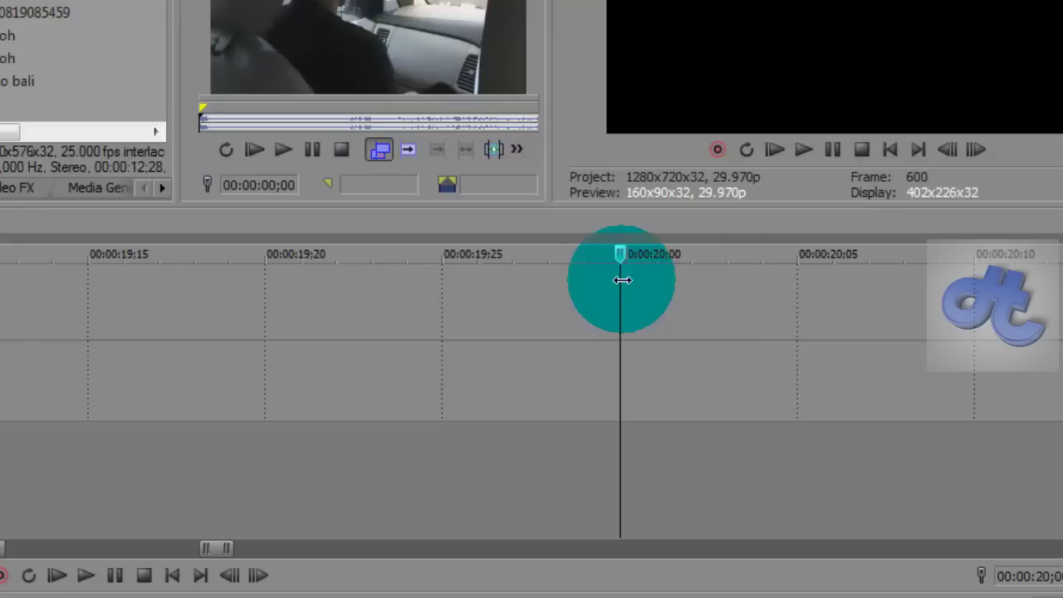
scroll(623, 283, down, 2)
drag(807, 238, 595, 242)
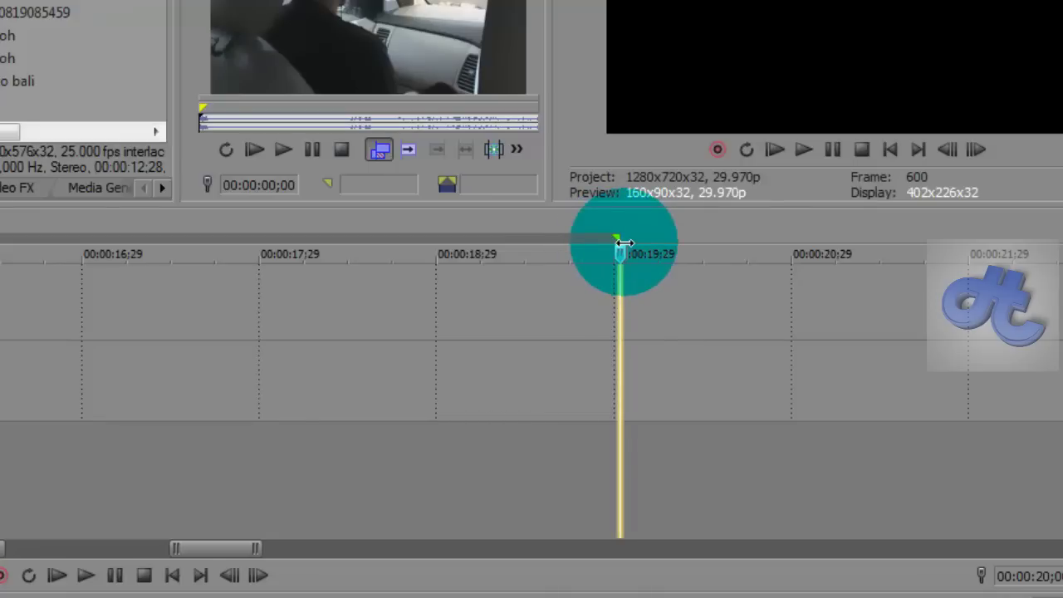
- Examine the clip and the loop region on the timeline at several zoom levels, from wide overview to close-up
scroll(608, 318, down, 8)
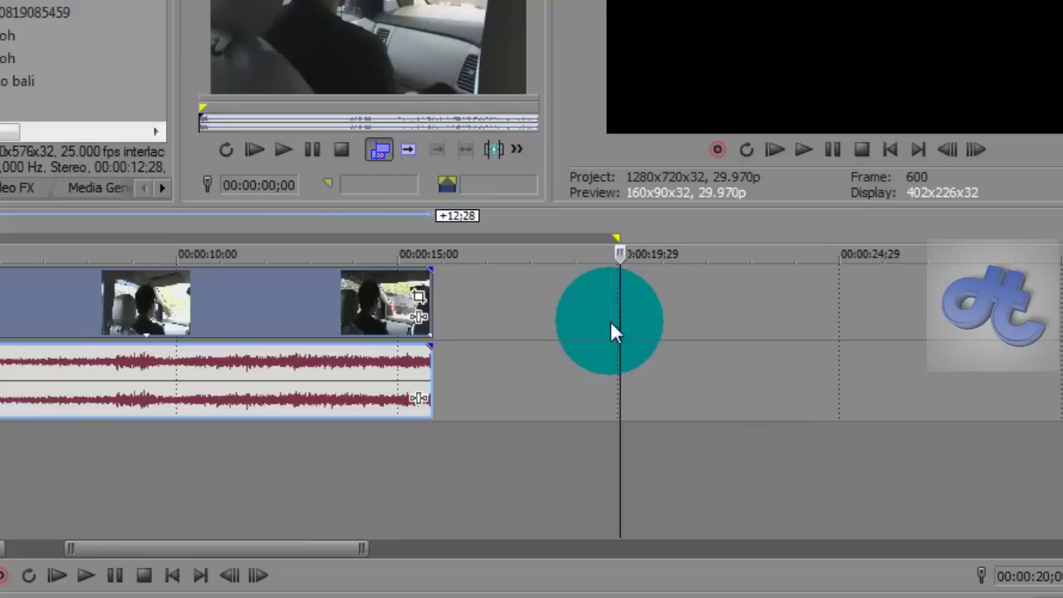
scroll(614, 315, down, 2)
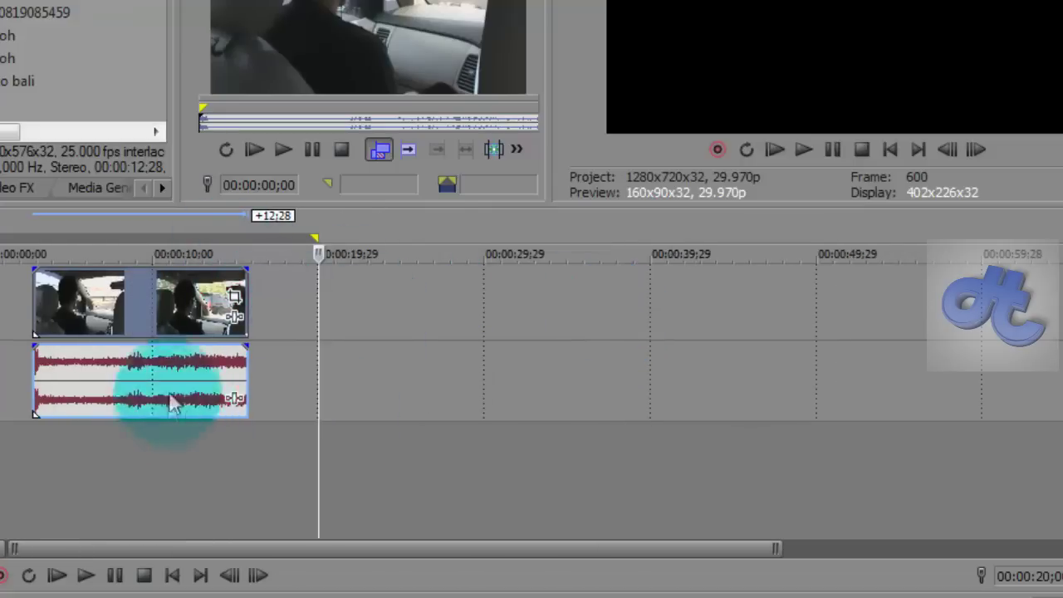
scroll(253, 359, up, 6)
scroll(287, 349, down, 2)
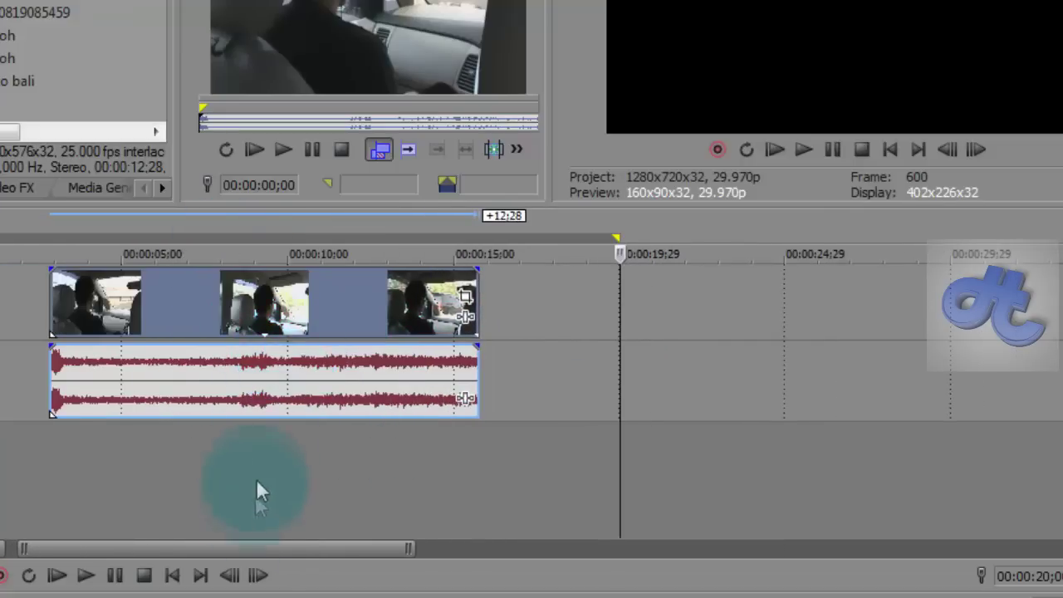
click(261, 540)
scroll(427, 321, down, 2)
scroll(175, 318, down, 2)
scroll(333, 357, up, 3)
scroll(383, 324, down, 2)
scroll(249, 307, down, 2)
scroll(207, 309, down, 2)
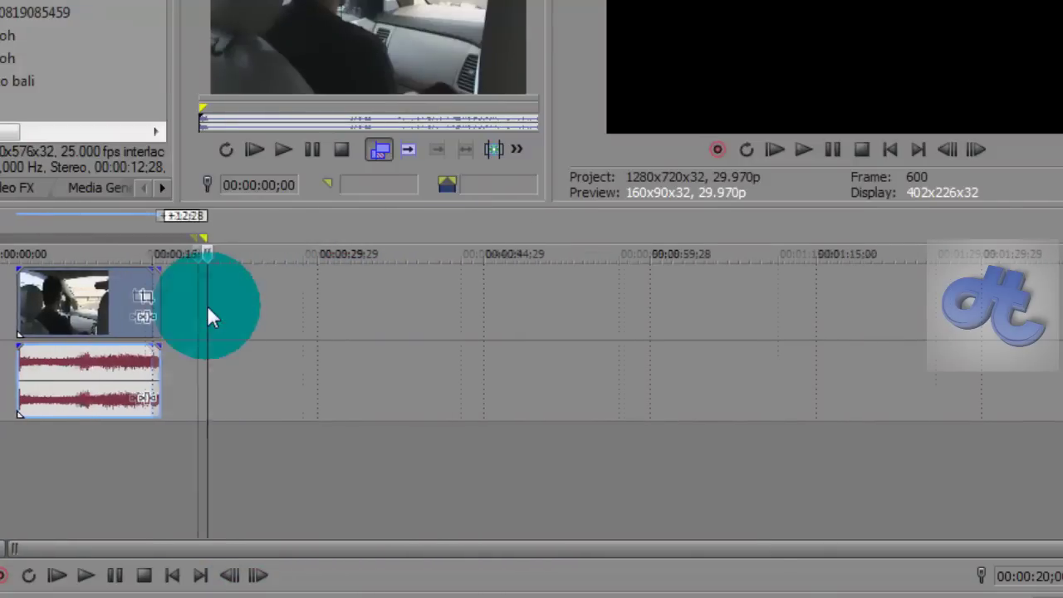
scroll(208, 306, up, 3)
scroll(274, 312, down, 1)
scroll(336, 322, up, 3)
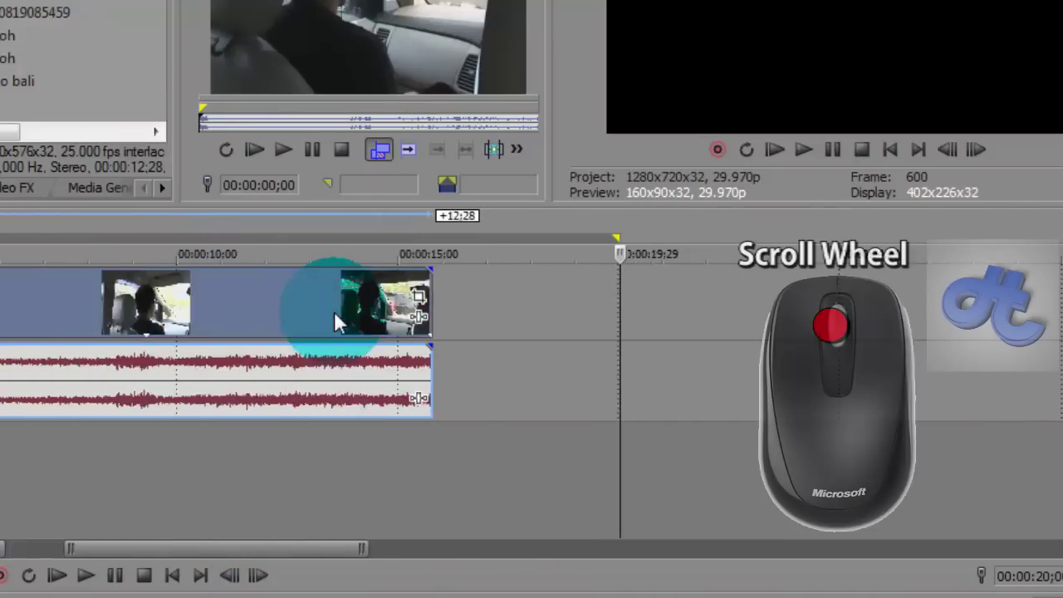
scroll(337, 322, down, 1)
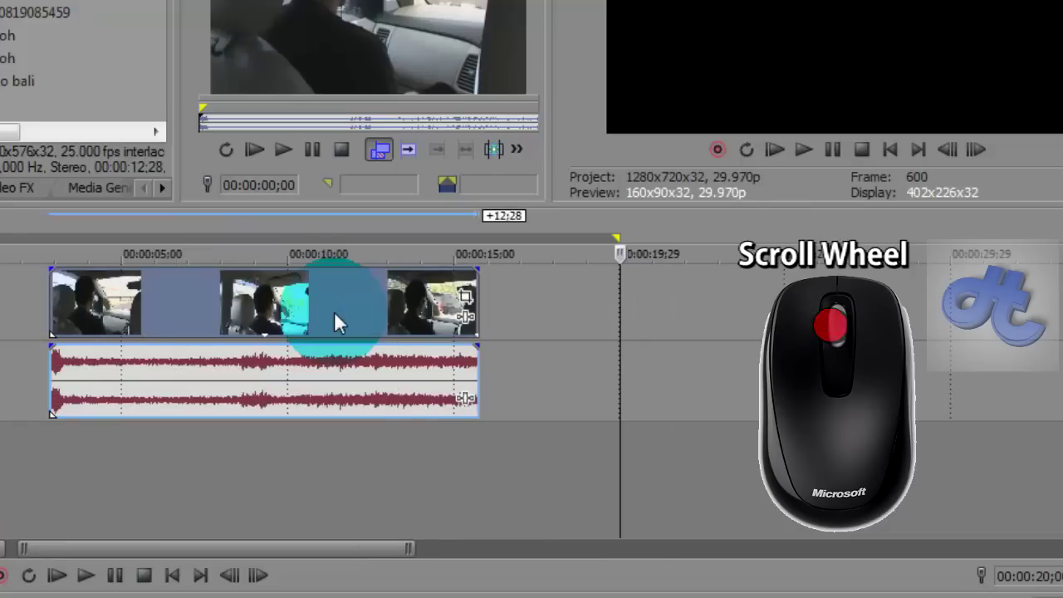
scroll(335, 316, down, 2)
scroll(334, 316, up, 3)
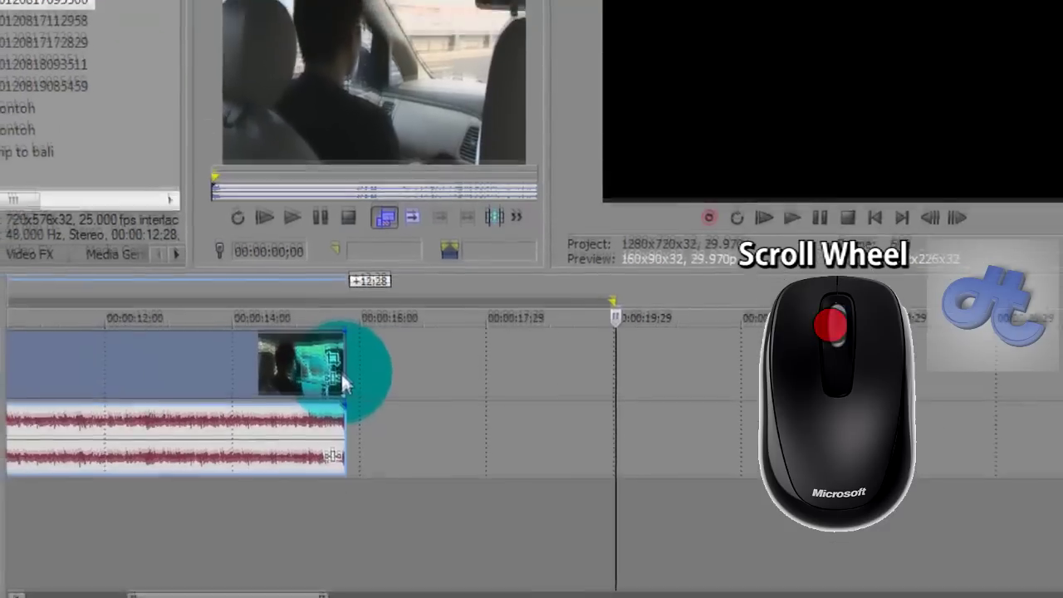
scroll(344, 379, down, 3)
scroll(349, 366, down, 2)
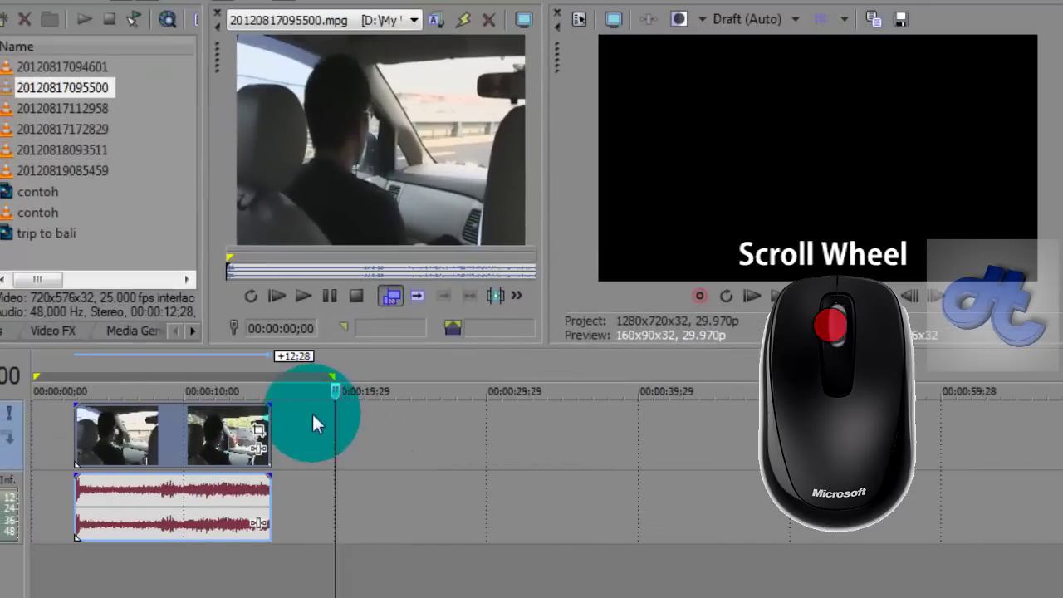
scroll(240, 432, up, 2)
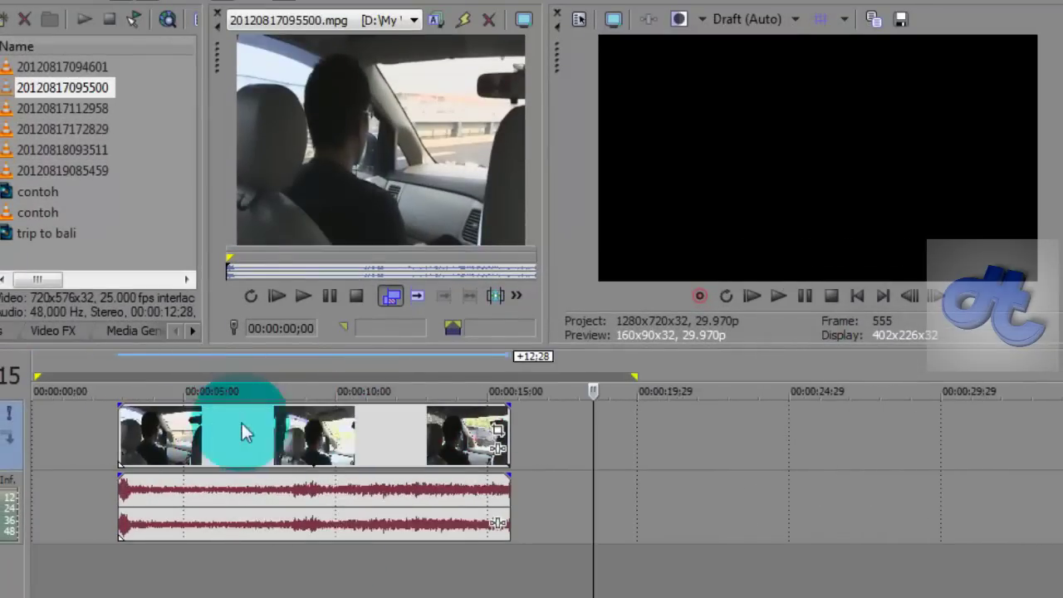
scroll(499, 434, up, 3)
scroll(415, 439, down, 2)
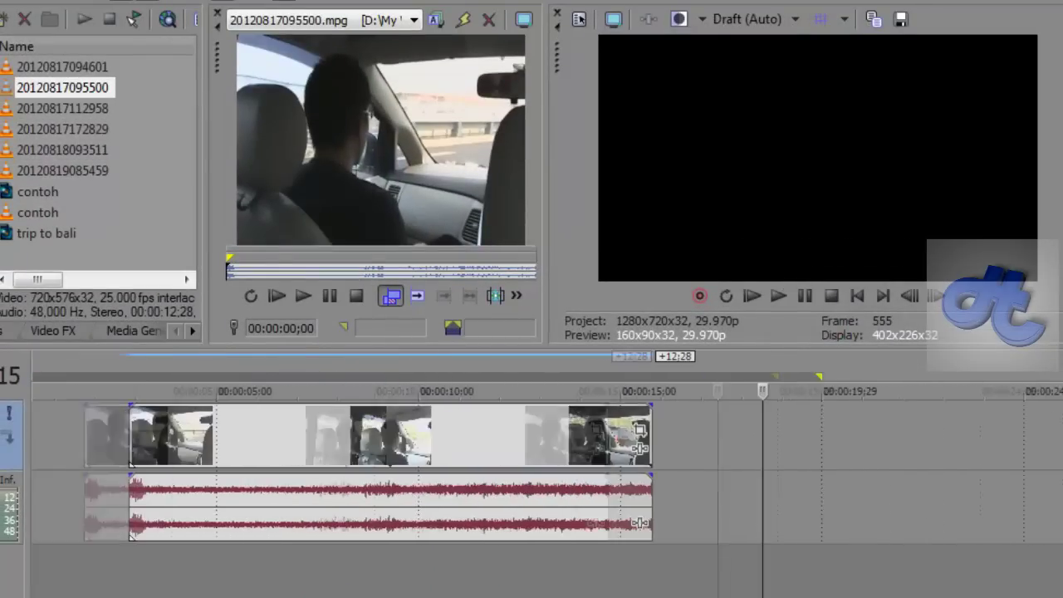
- Trim the clip's end by about 1:09 and its start up to the cursor placed at about 8;13
click(427, 426)
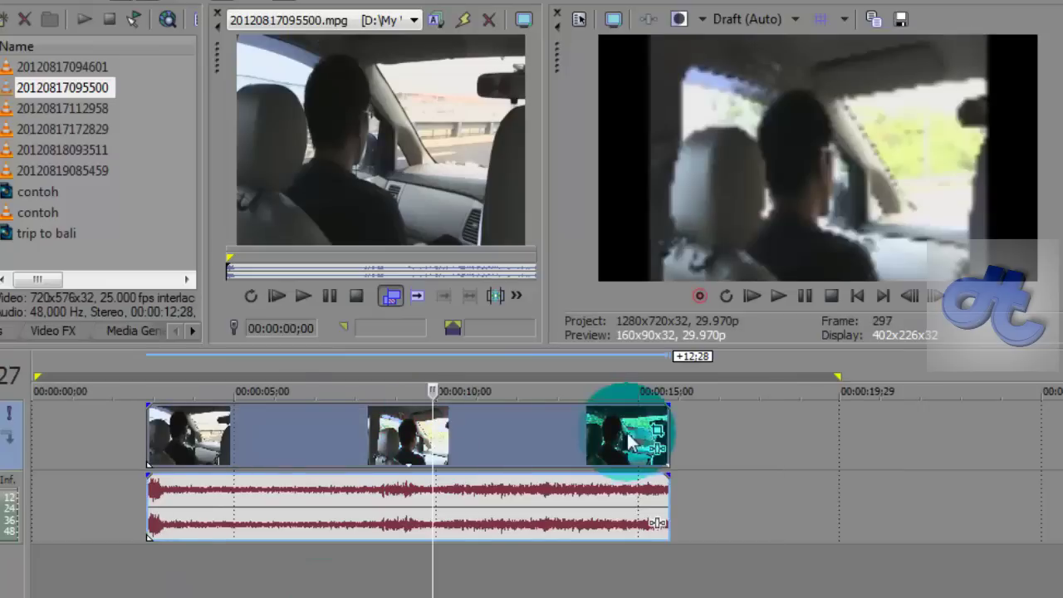
drag(670, 427, 614, 428)
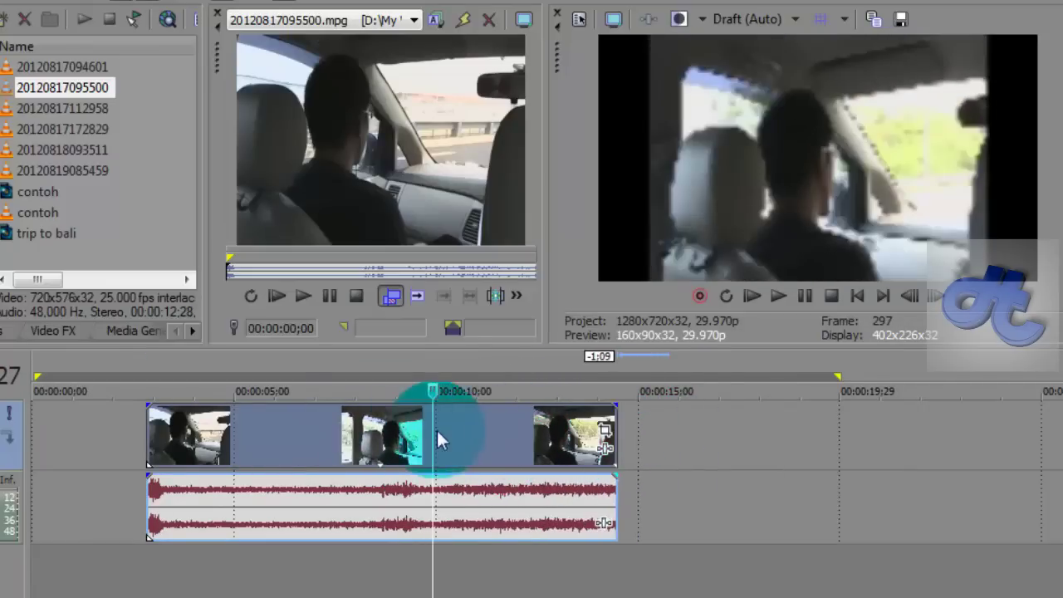
drag(432, 436, 373, 451)
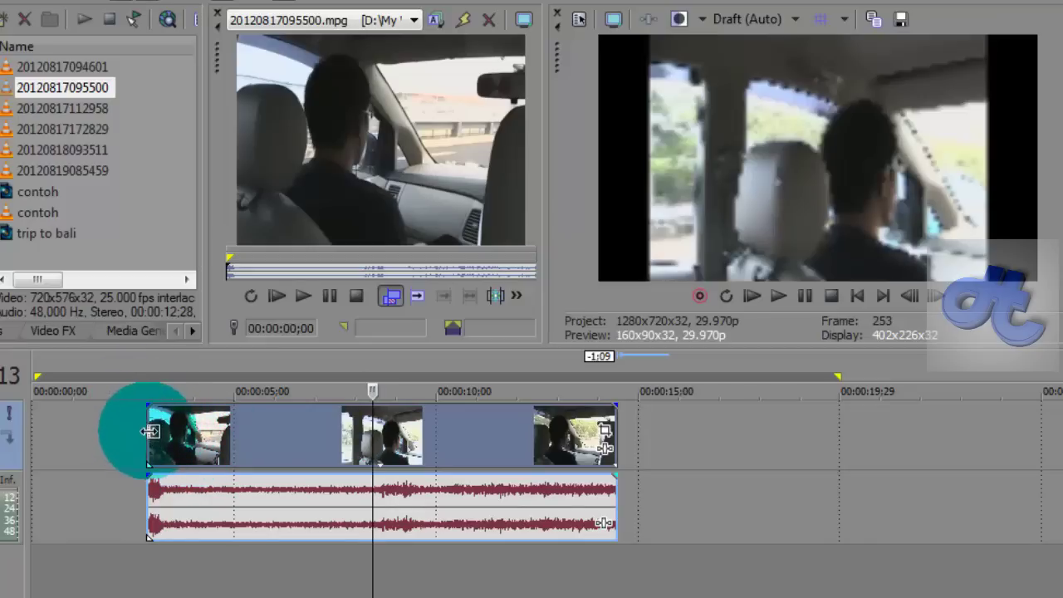
drag(151, 443, 373, 434)
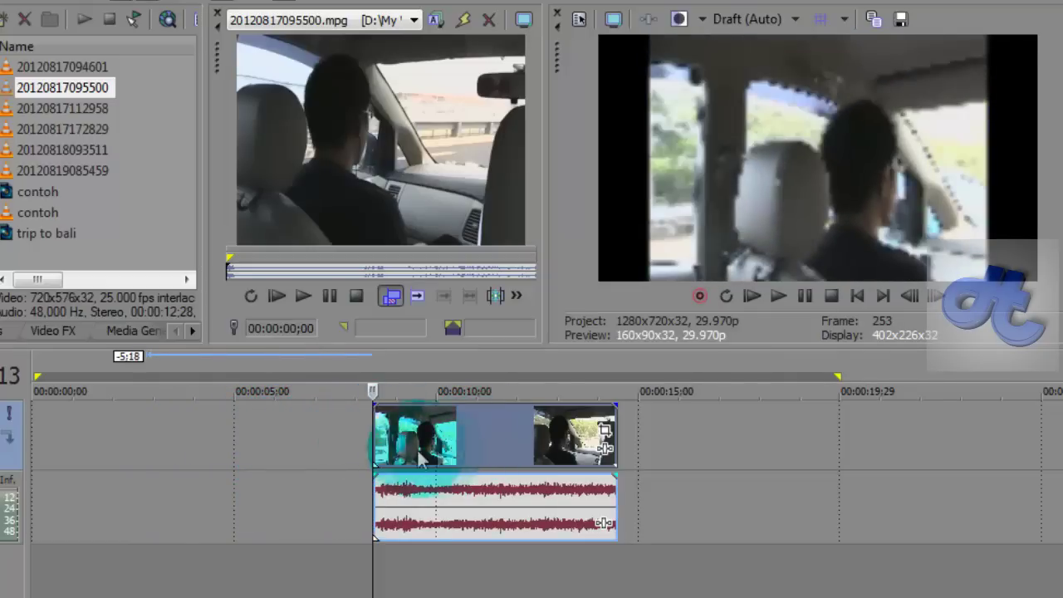
- Play the trimmed clip briefly, then shift it about 3:20 earlier on the timeline with the cursor at 00:00:09;23
key(space)
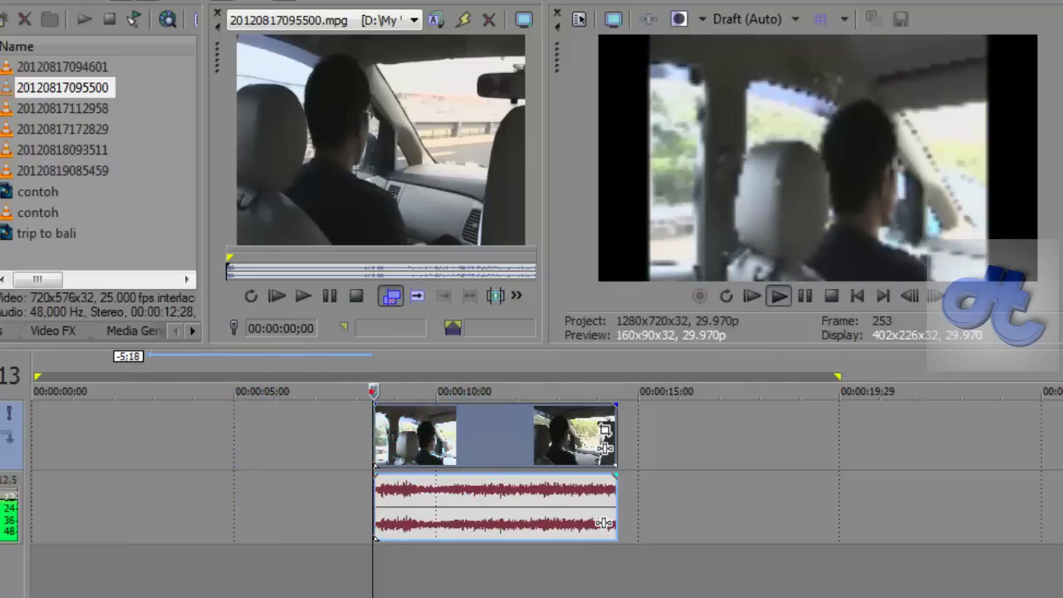
click(399, 432)
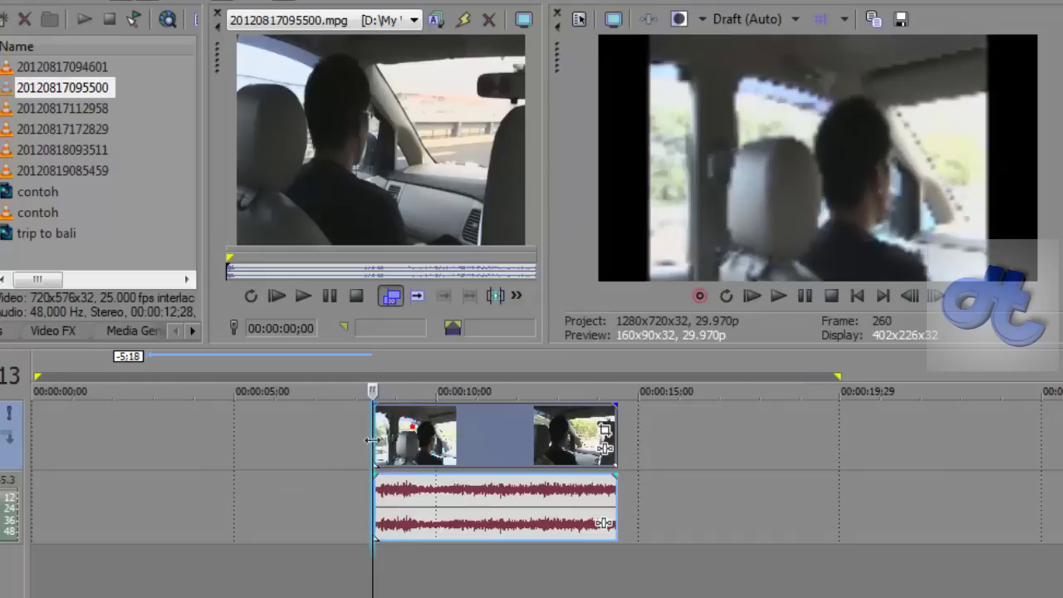
click(404, 431)
click(344, 437)
click(431, 442)
click(379, 438)
click(403, 439)
click(423, 440)
click(427, 445)
drag(426, 444, 326, 450)
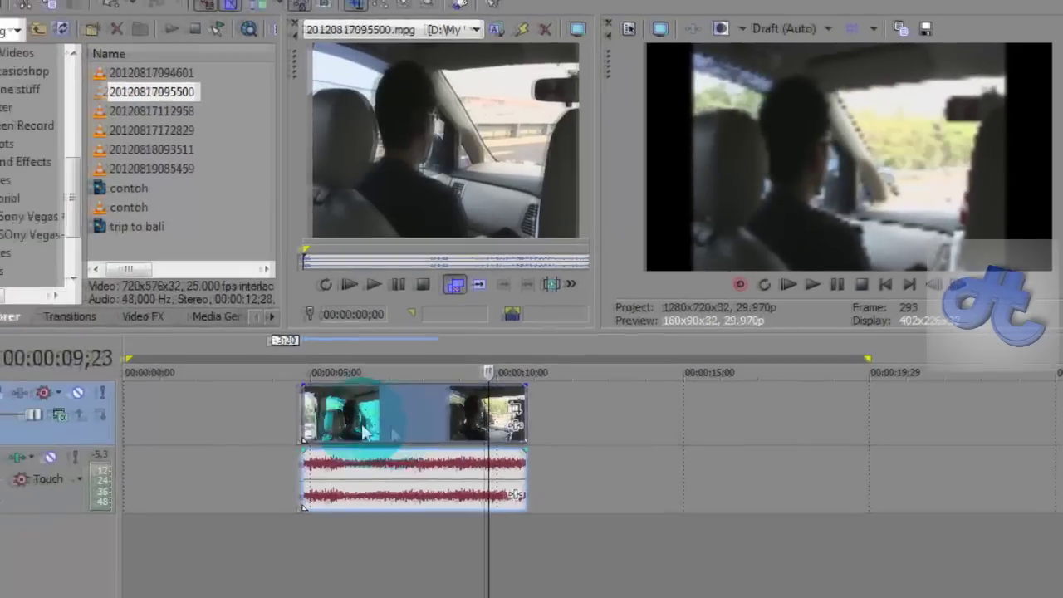
click(71, 89)
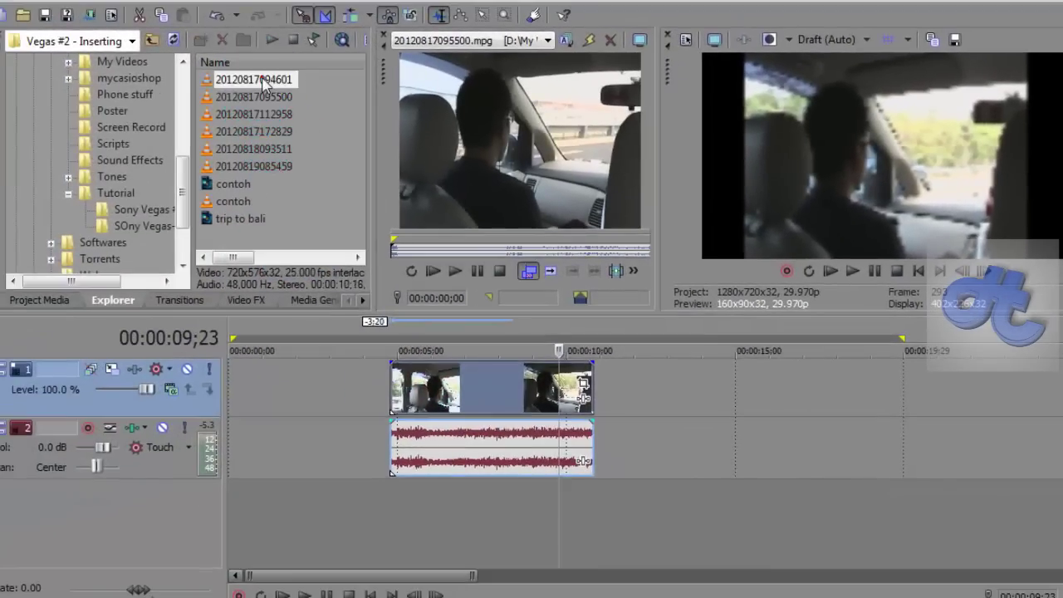
drag(265, 83, 614, 411)
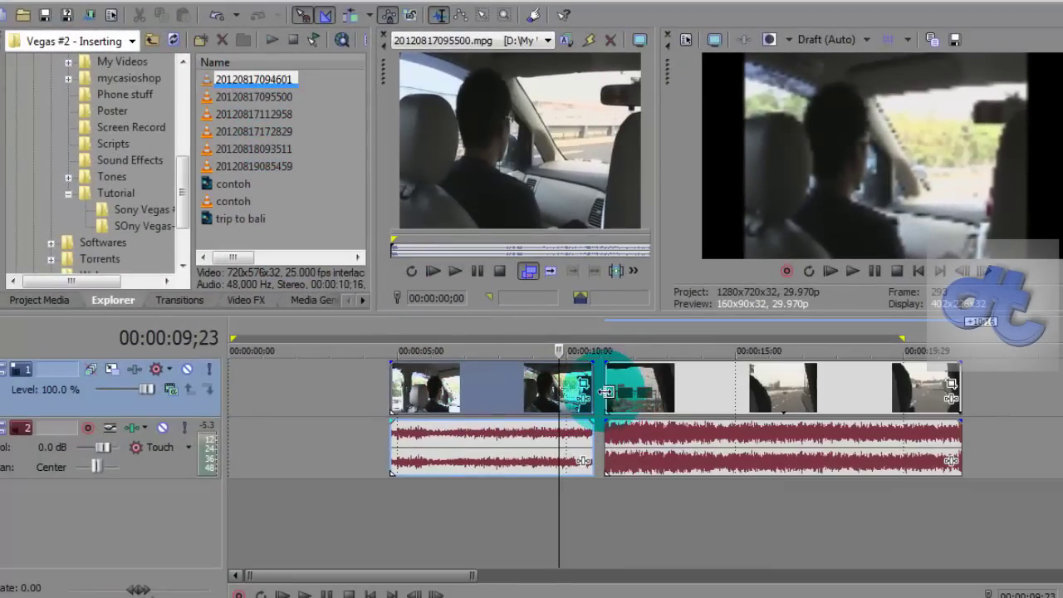
drag(671, 382, 662, 407)
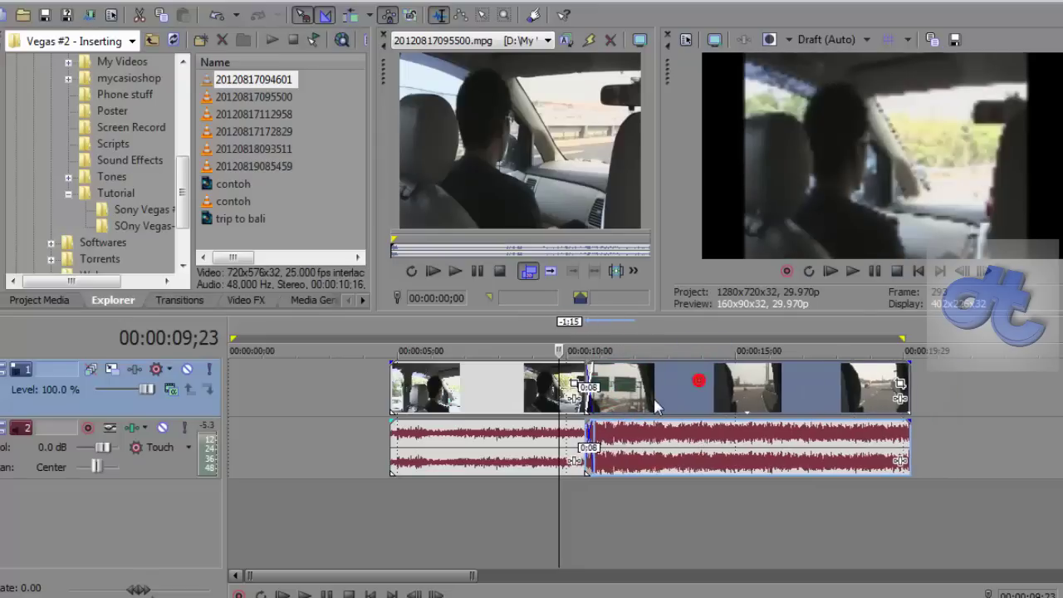
drag(299, 123, 922, 386)
click(953, 382)
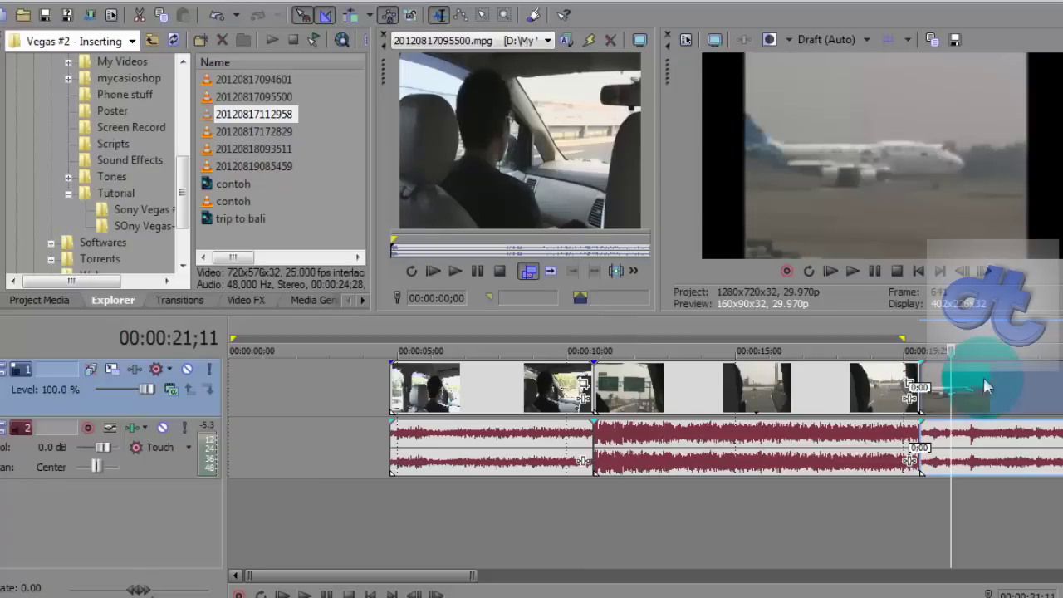
click(802, 391)
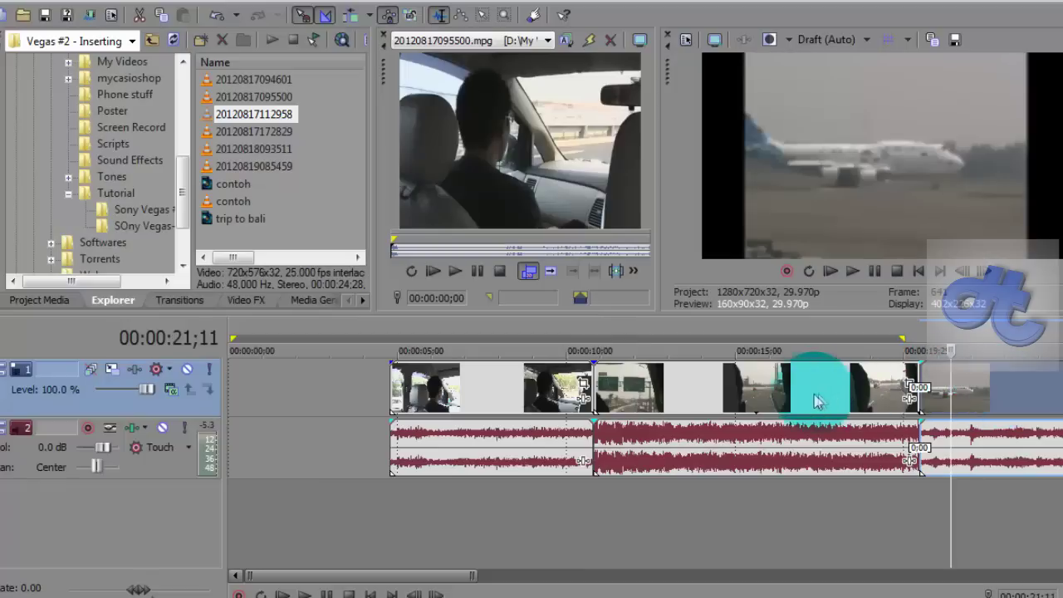
click(503, 387)
click(953, 386)
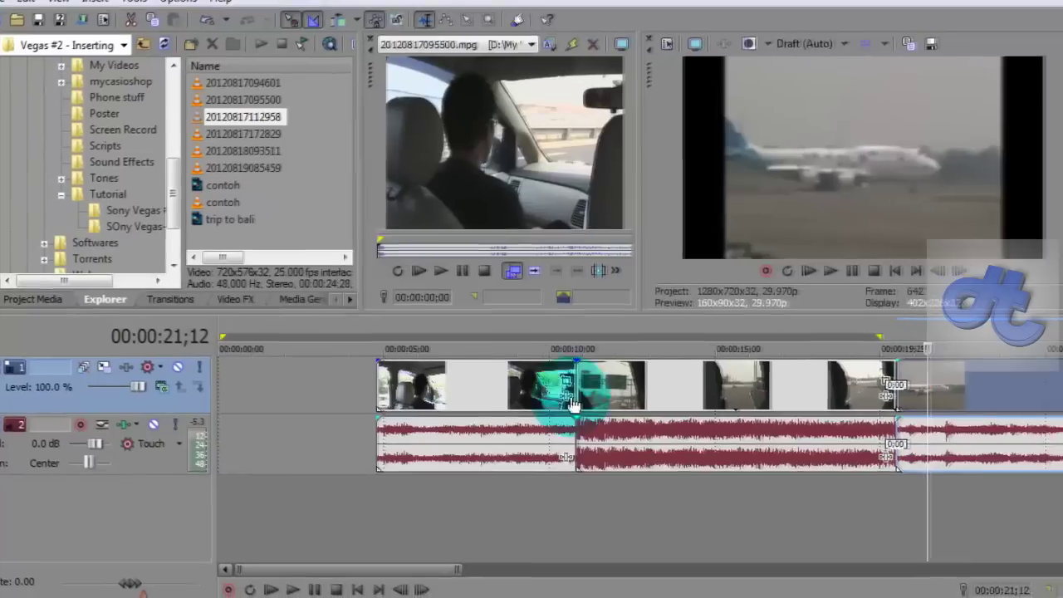
scroll(953, 386, down, 2)
scroll(542, 394, down, 3)
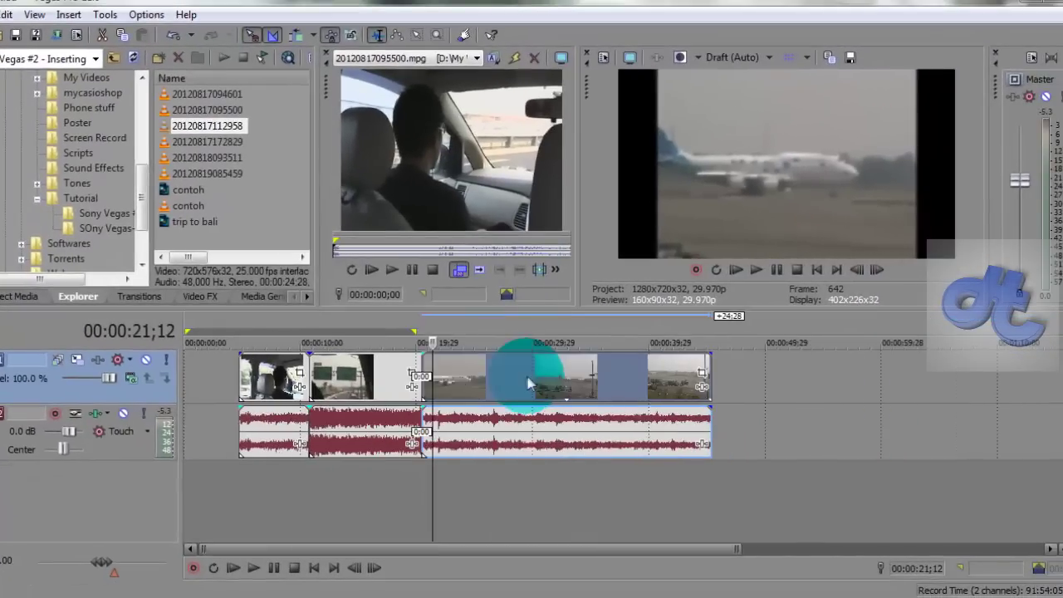
click(579, 378)
drag(211, 156, 723, 386)
click(728, 378)
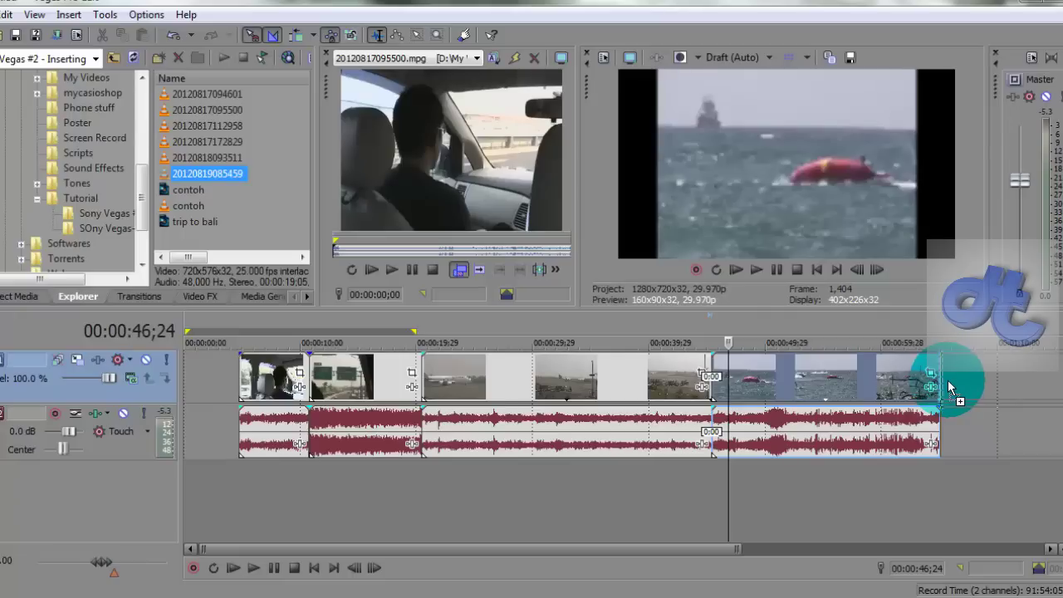
drag(958, 384, 950, 381)
- Select the airplane clip, third on the timeline, and place the cursor within it at 00:00:28;13
click(449, 369)
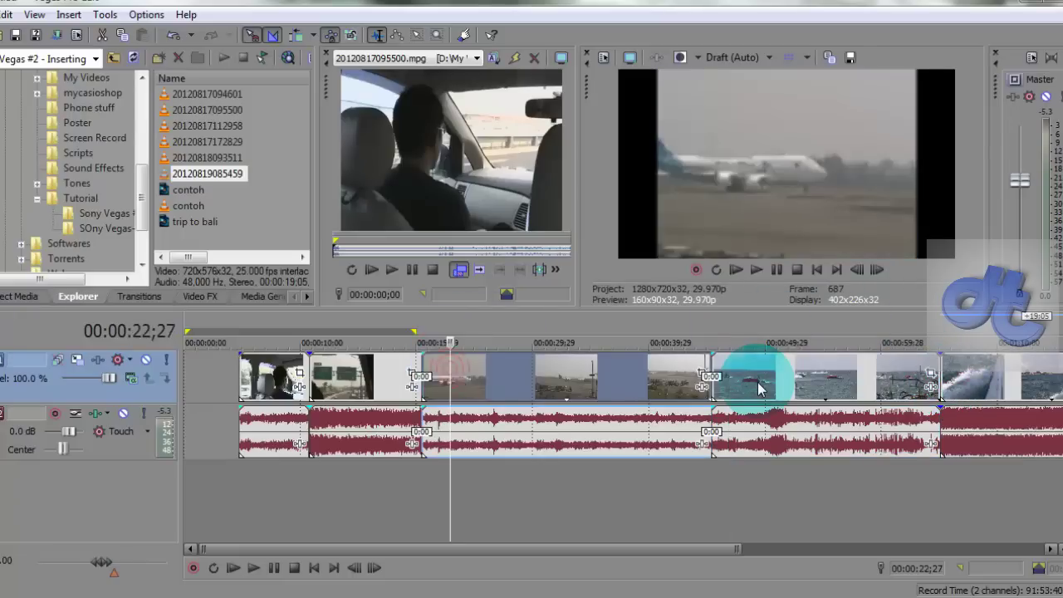
click(455, 376)
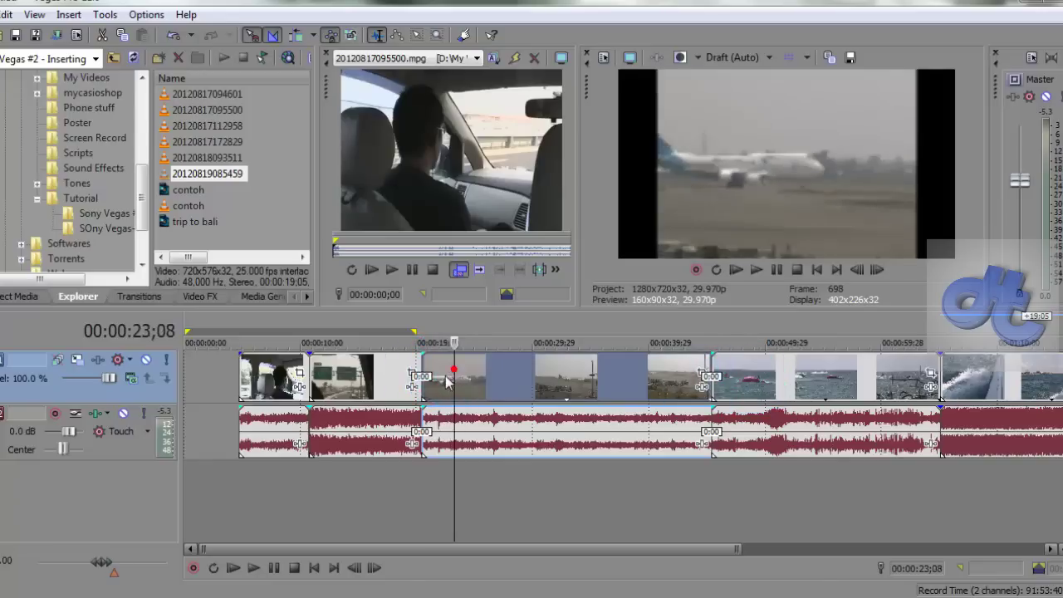
drag(446, 370, 422, 382)
click(515, 391)
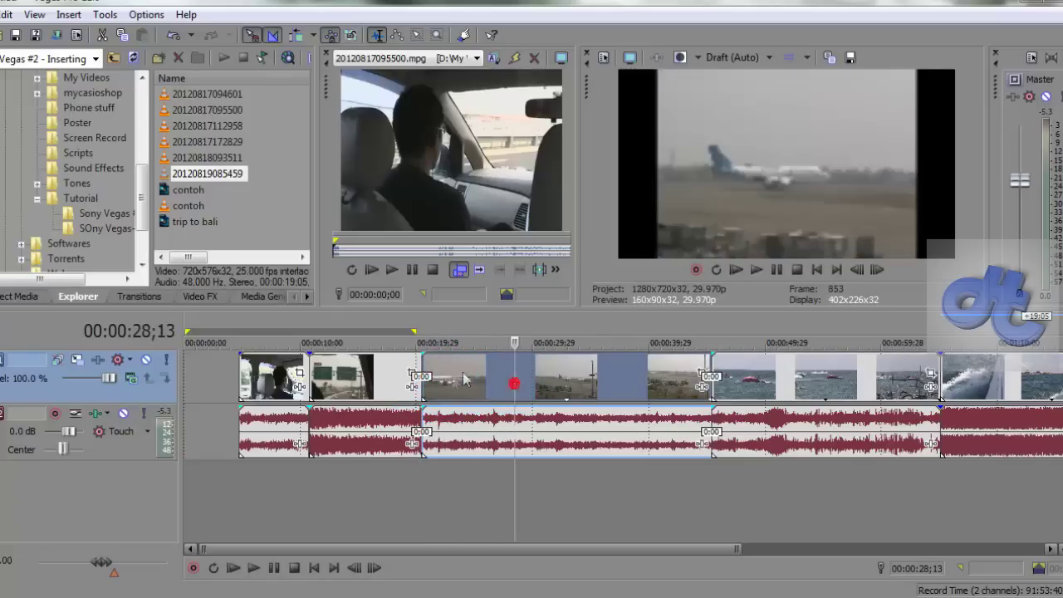
- Place the cursor near the start of the airplane clip at frame 646 and preview the clip from there
drag(511, 371, 432, 384)
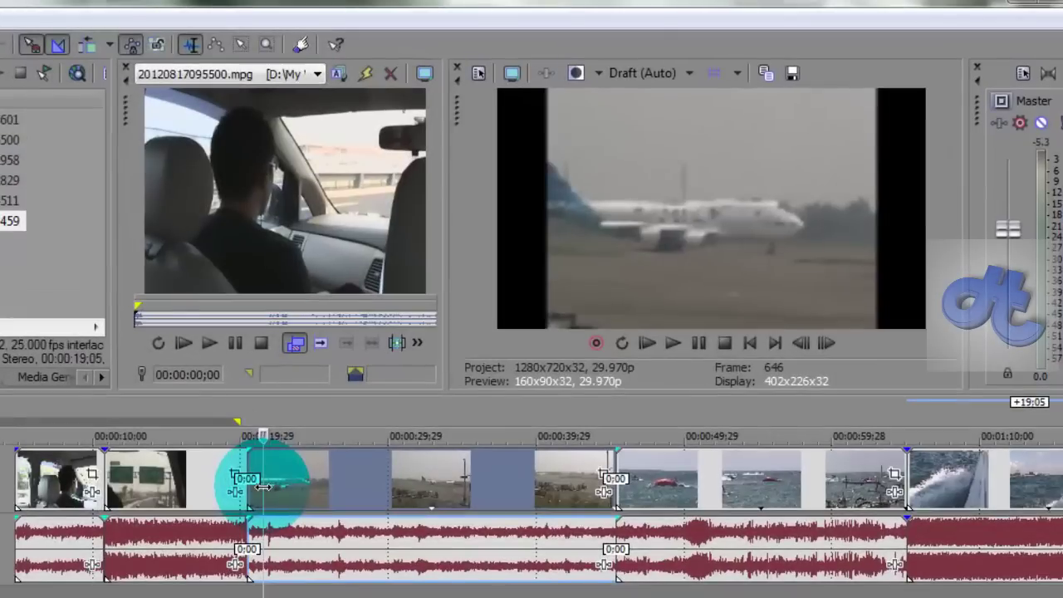
key(space)
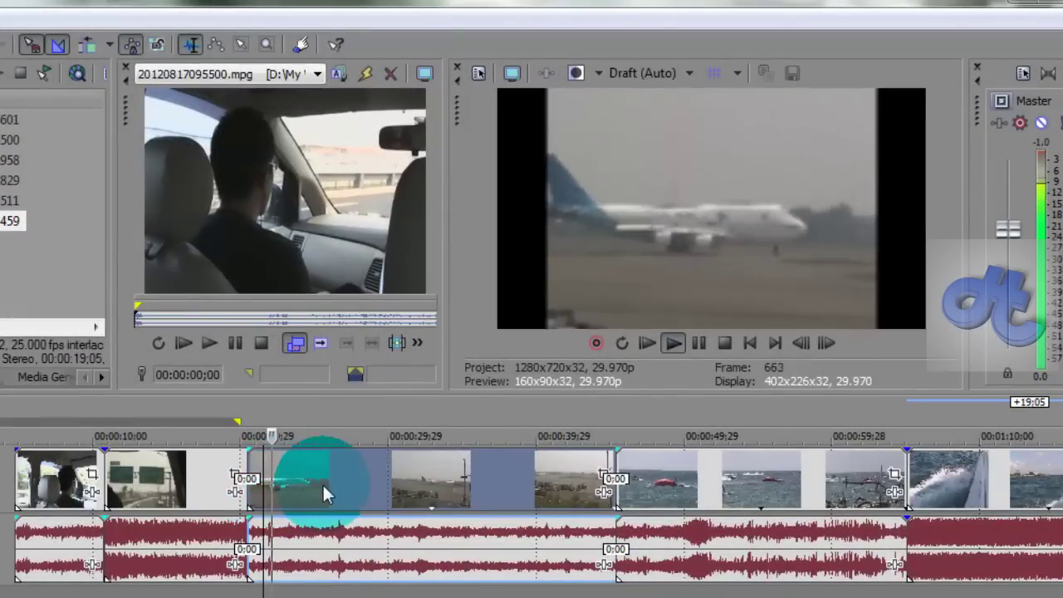
key(space)
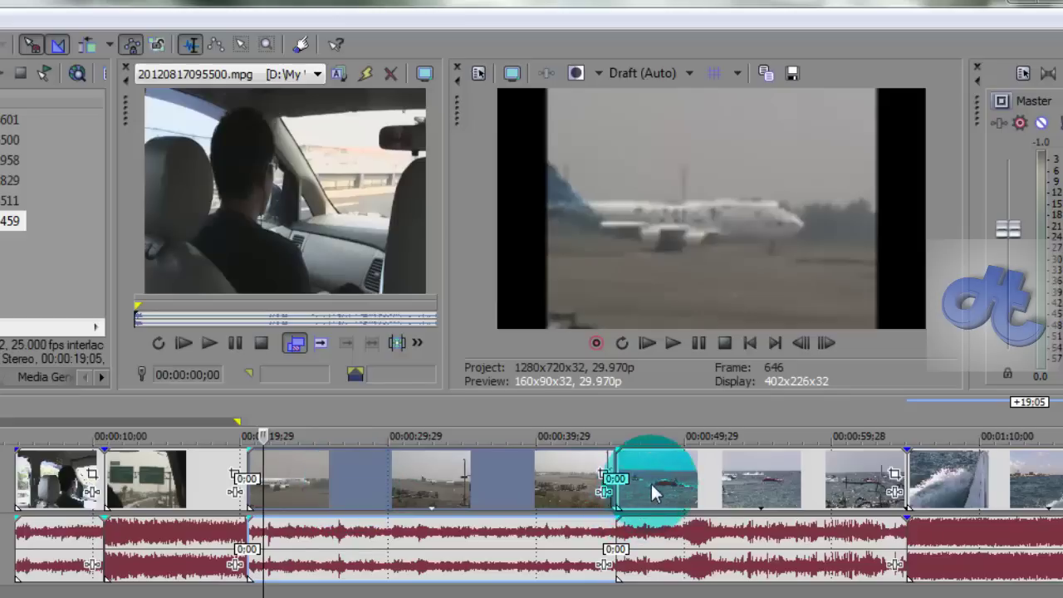
- Move the fourth clip 4;14 later to open a gap after the airplane clip, and reselect the airplane clip
click(515, 474)
drag(694, 480, 763, 480)
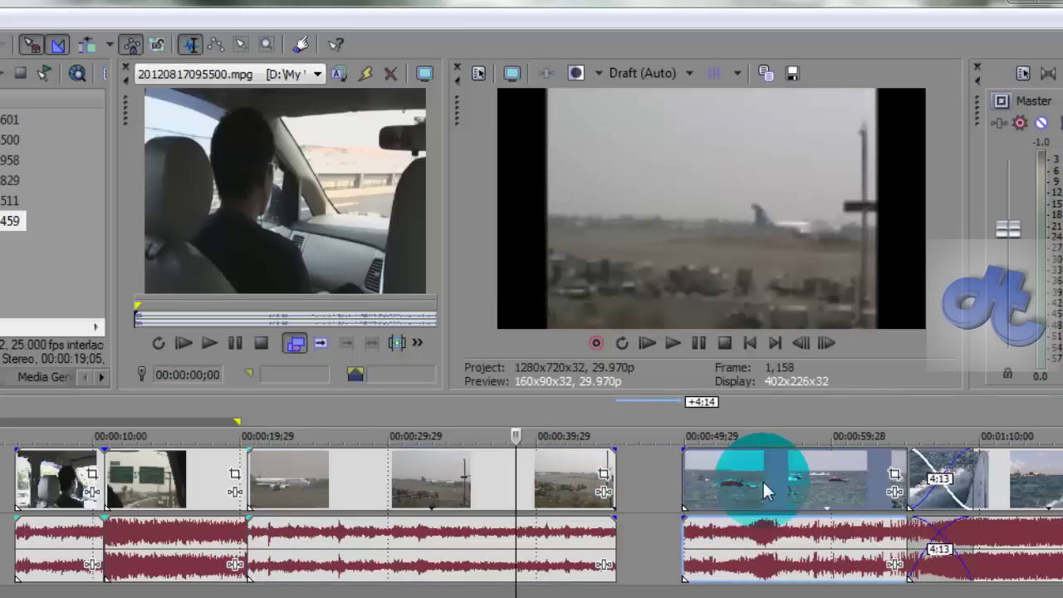
click(571, 471)
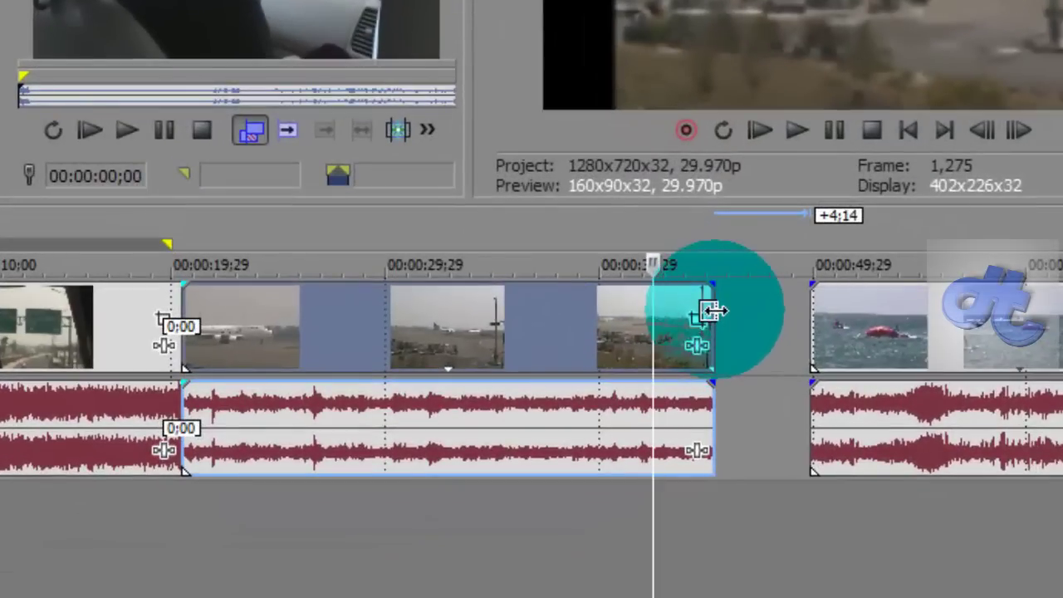
- Speed up the airplane clip by time-compressing its end to about 00:00:34, and preview it from near its start
click(711, 311)
drag(708, 312, 361, 369)
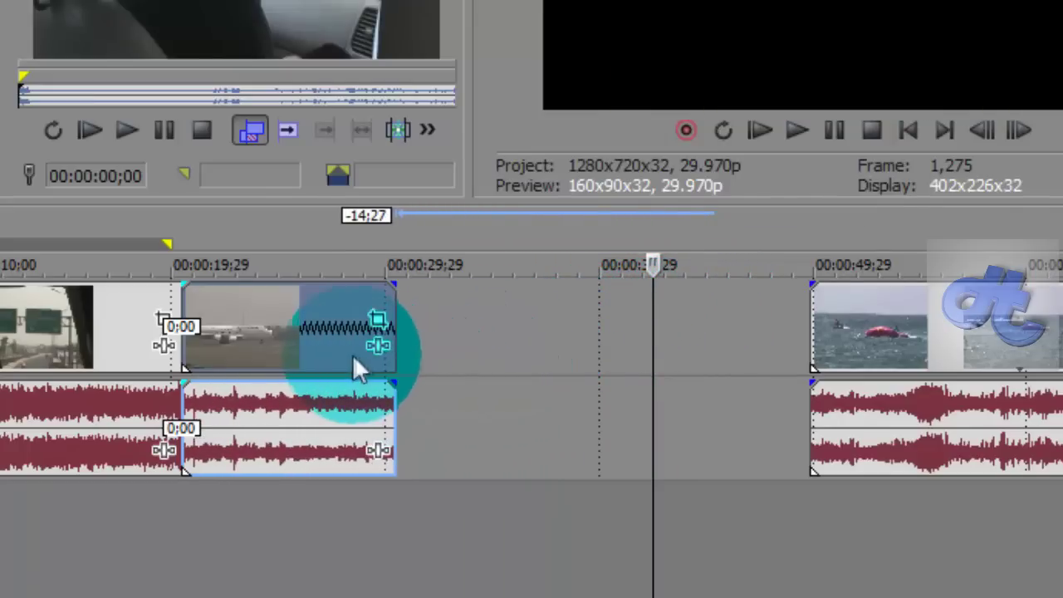
drag(323, 332, 605, 314)
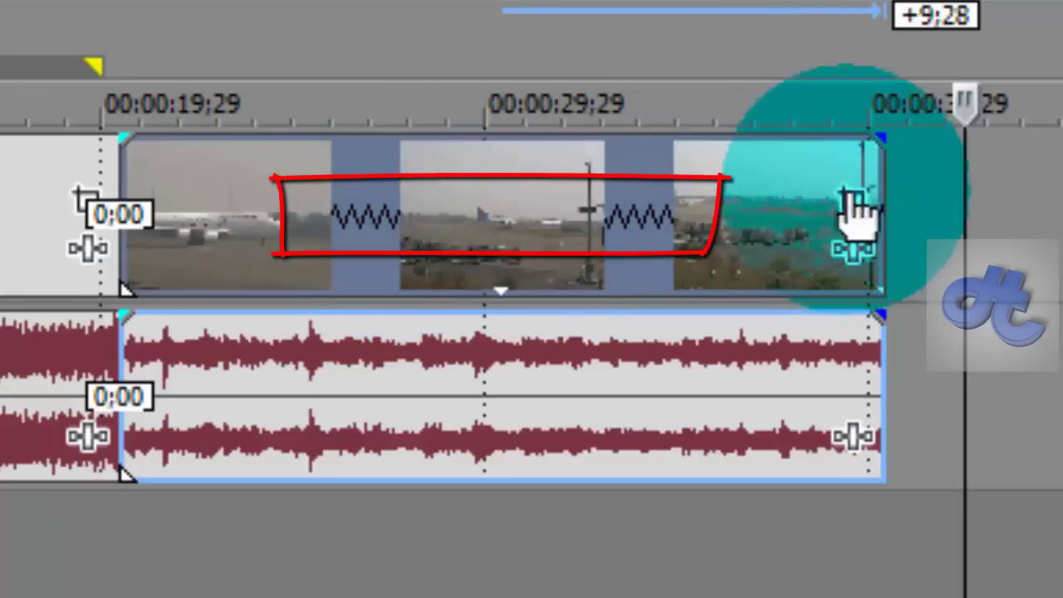
drag(866, 182, 651, 265)
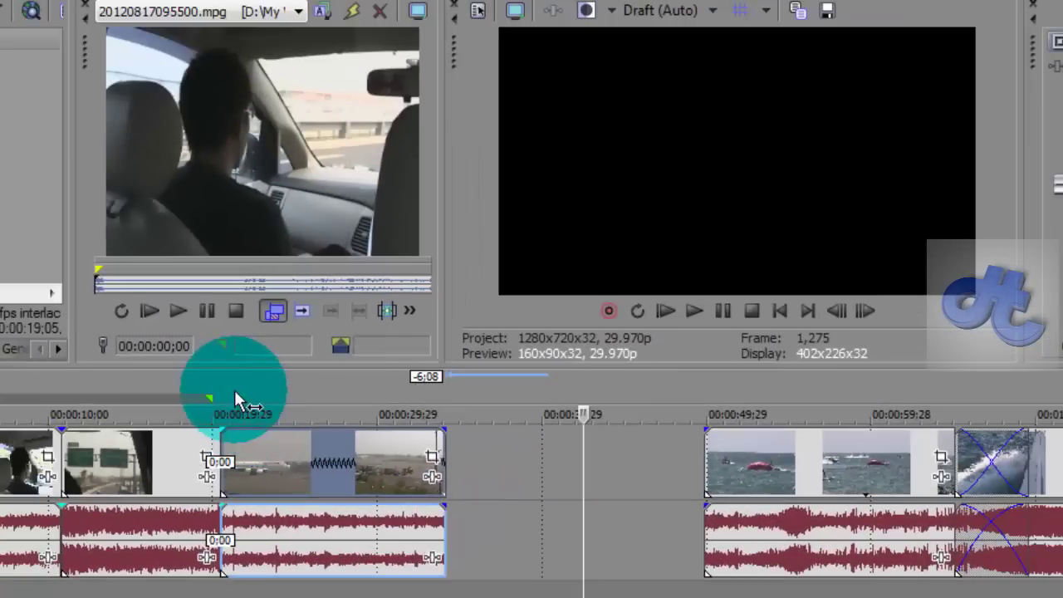
click(234, 397)
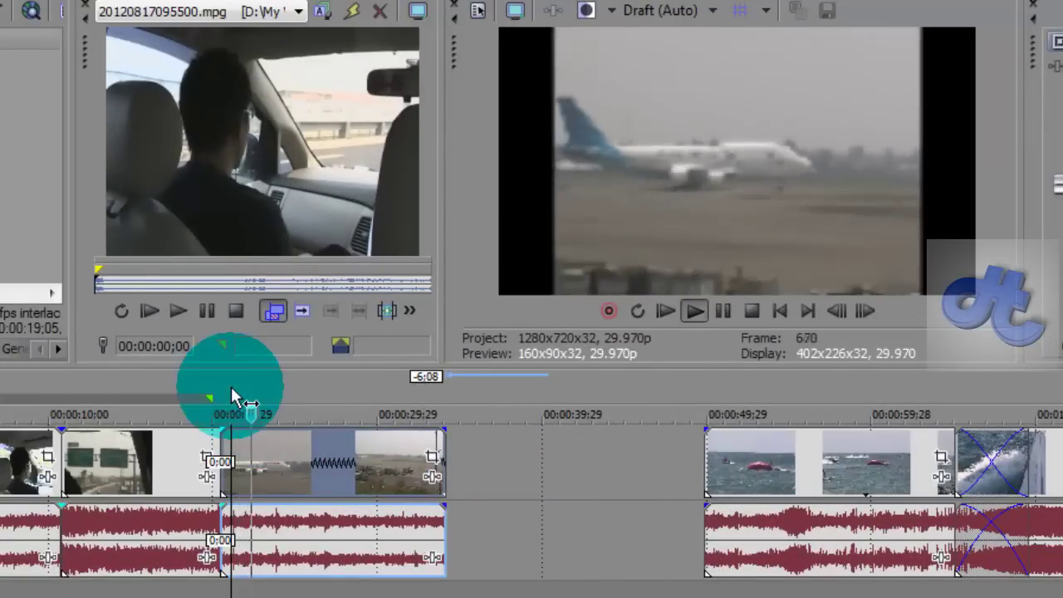
key(space)
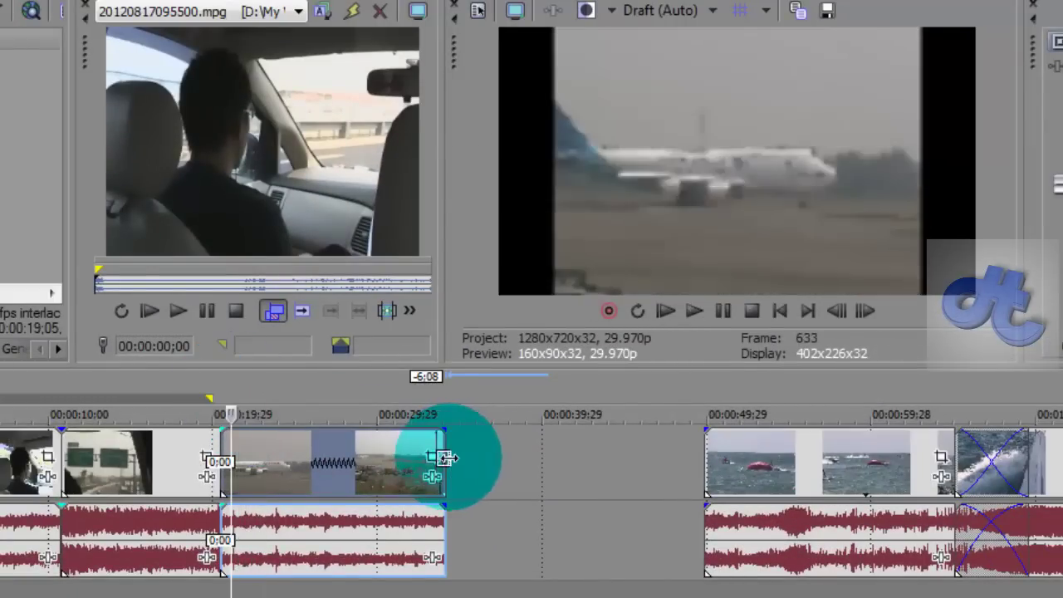
- Time-compress the airplane clip further until it ends at about 00:00:28;23, checking its playback between adjustments
drag(444, 459, 341, 488)
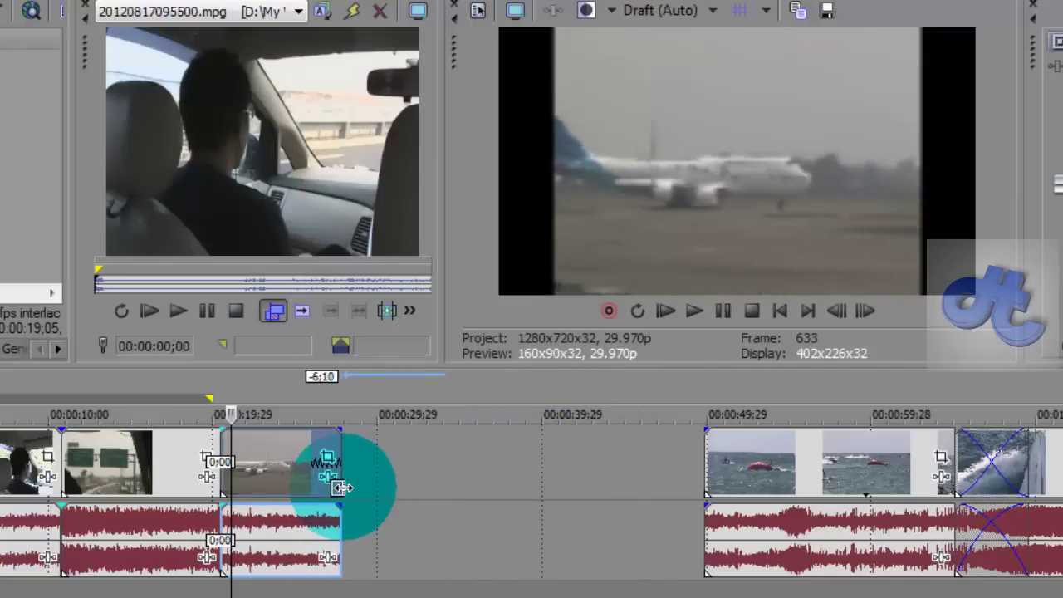
key(space)
key(space)
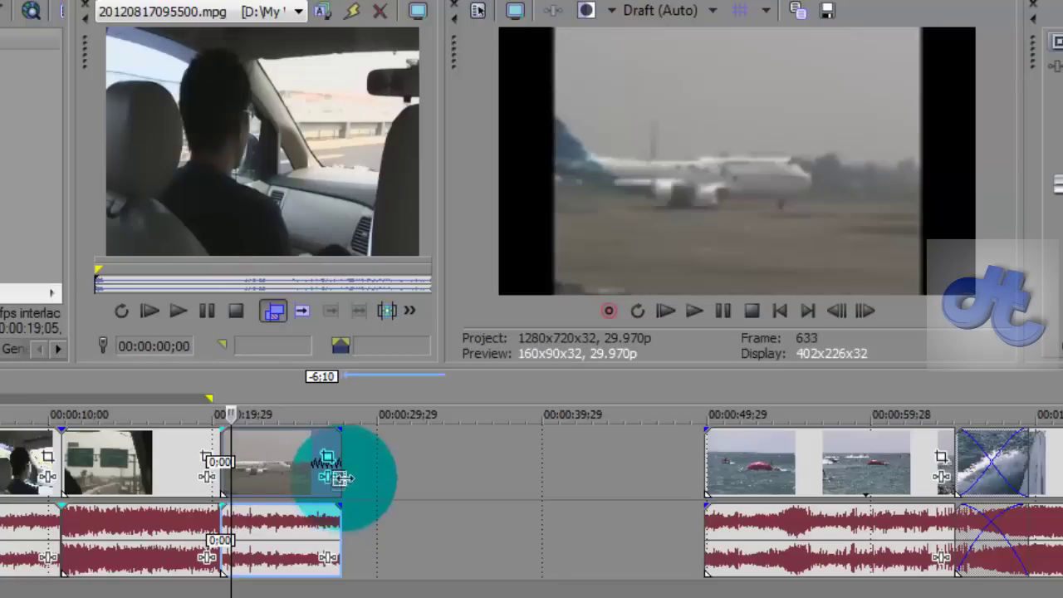
drag(341, 475, 320, 488)
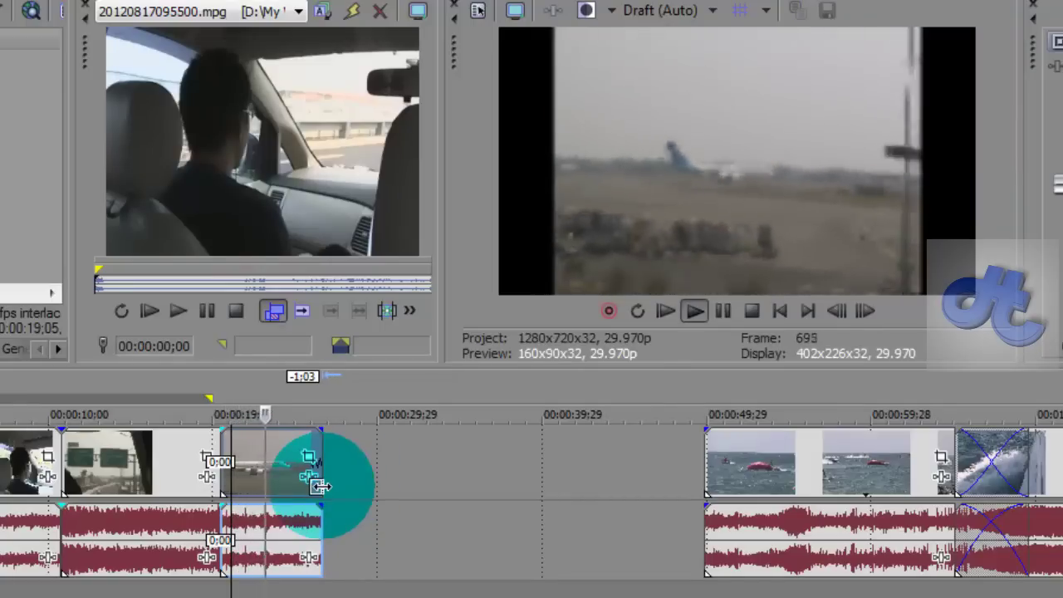
key(space)
mouse_move(322, 485)
mouse_down()
mouse_move(345, 484)
mouse_move(334, 493)
mouse_up()
drag(352, 487, 327, 470)
key(ctrl+z)
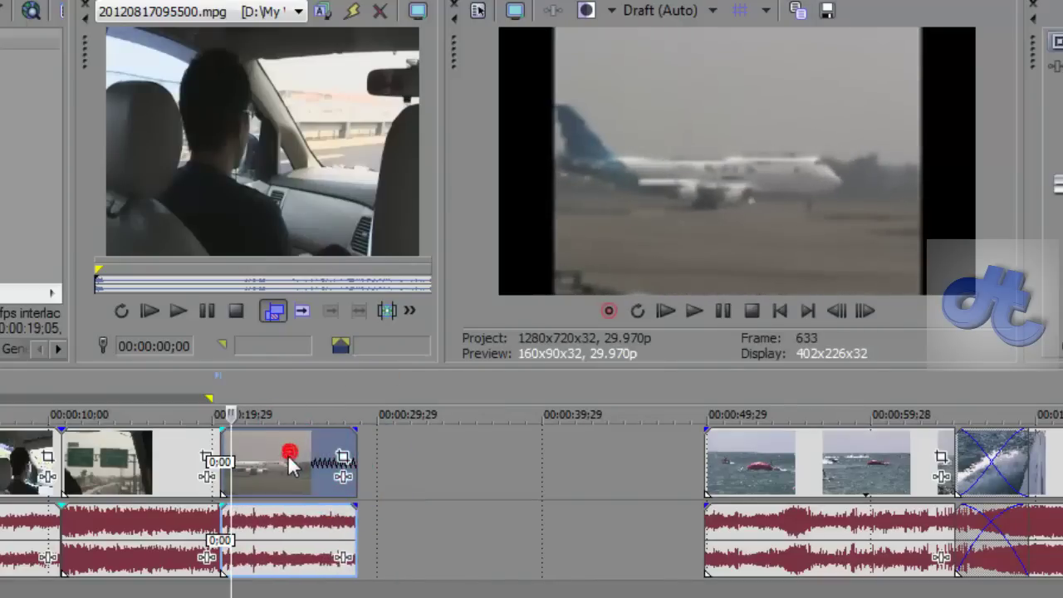
- Move the last two sea clips earlier so that each one butts against the end of the clip before it
drag(691, 459, 422, 488)
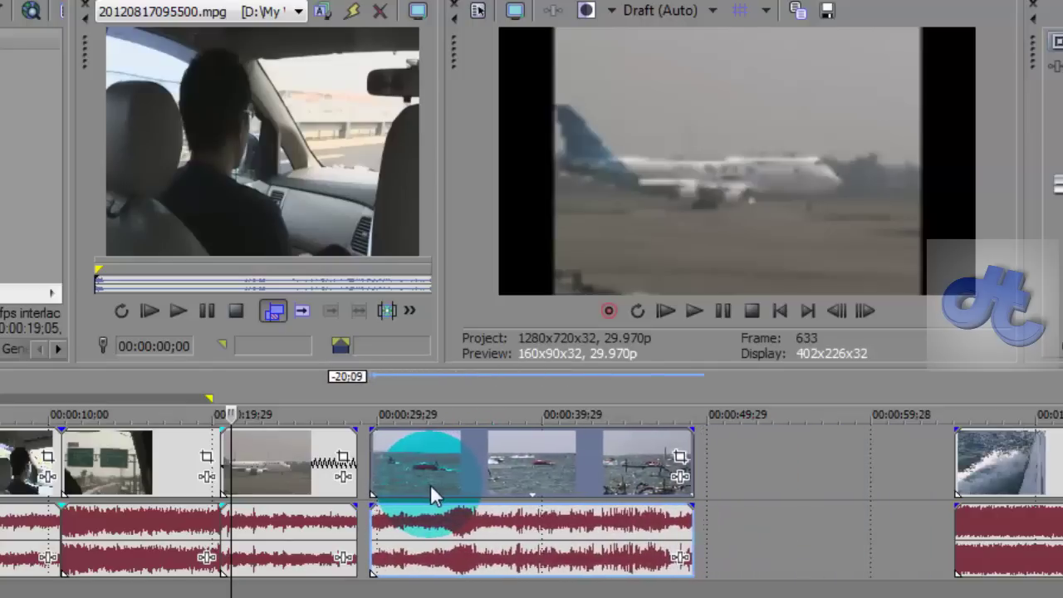
drag(987, 453, 743, 487)
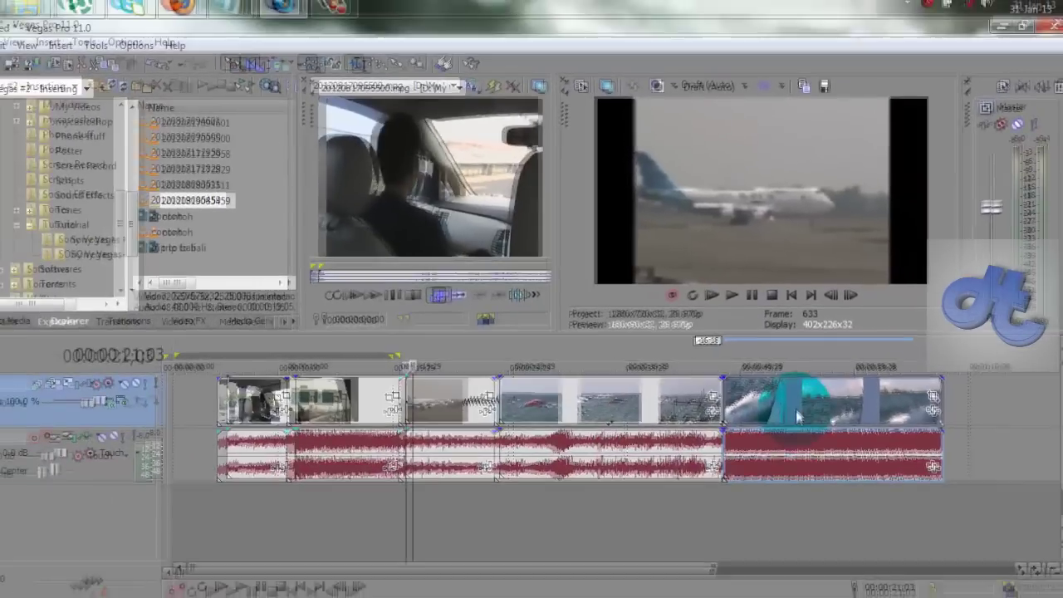
click(787, 479)
- Review the arranged sequence by placing the cursor in its clips one after another, finishing in the last clip at 00:00:55;29
click(858, 407)
click(605, 407)
click(365, 405)
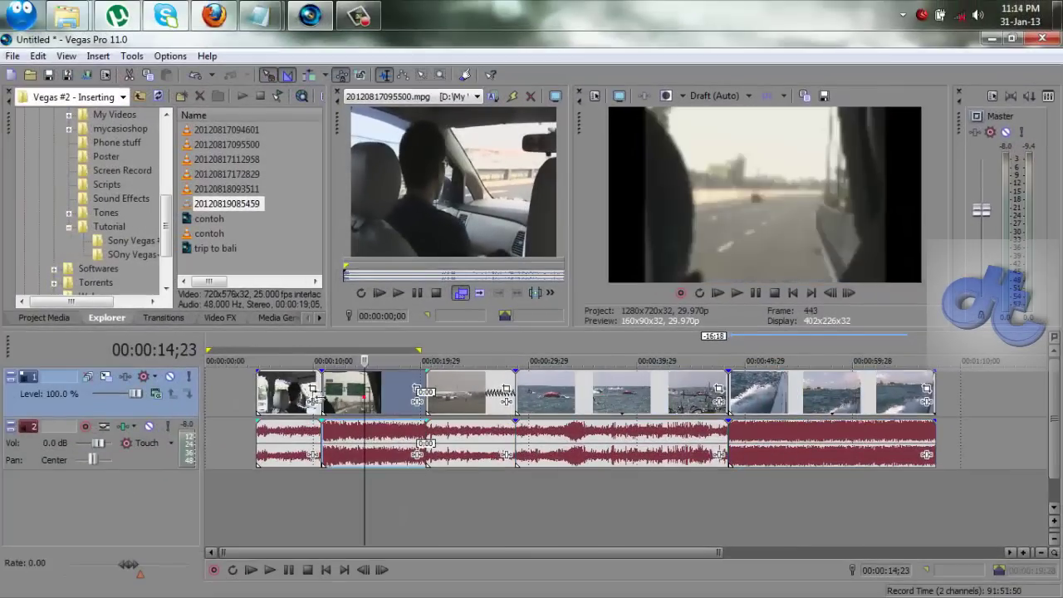
click(358, 390)
click(470, 388)
click(545, 388)
click(810, 389)
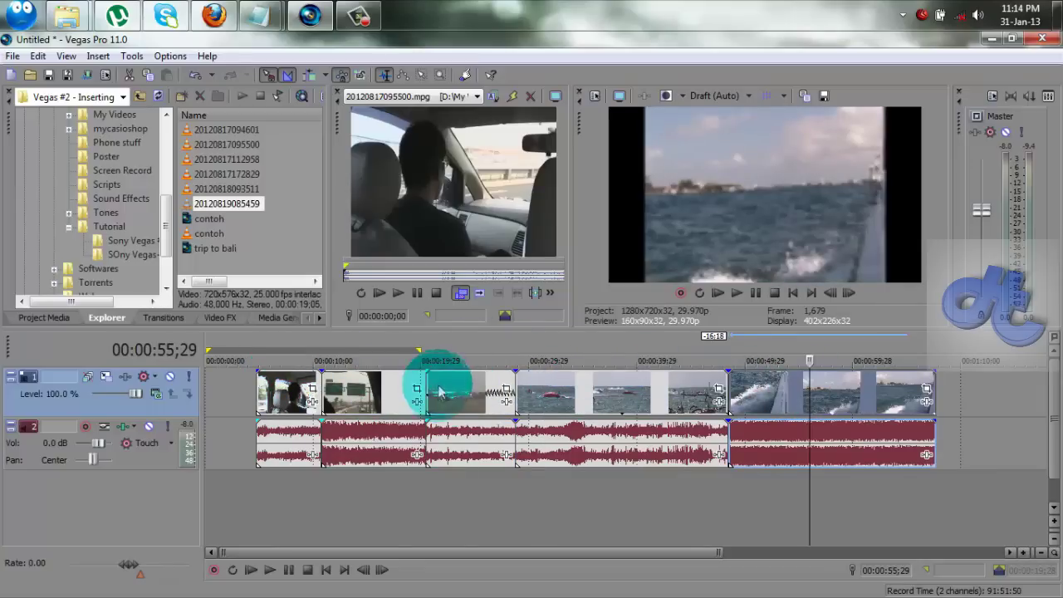
- Switch to the Notepad window with the "Tutorial # 2 : Memulai Project" outline and reposition it to check the remaining topics
click(268, 25)
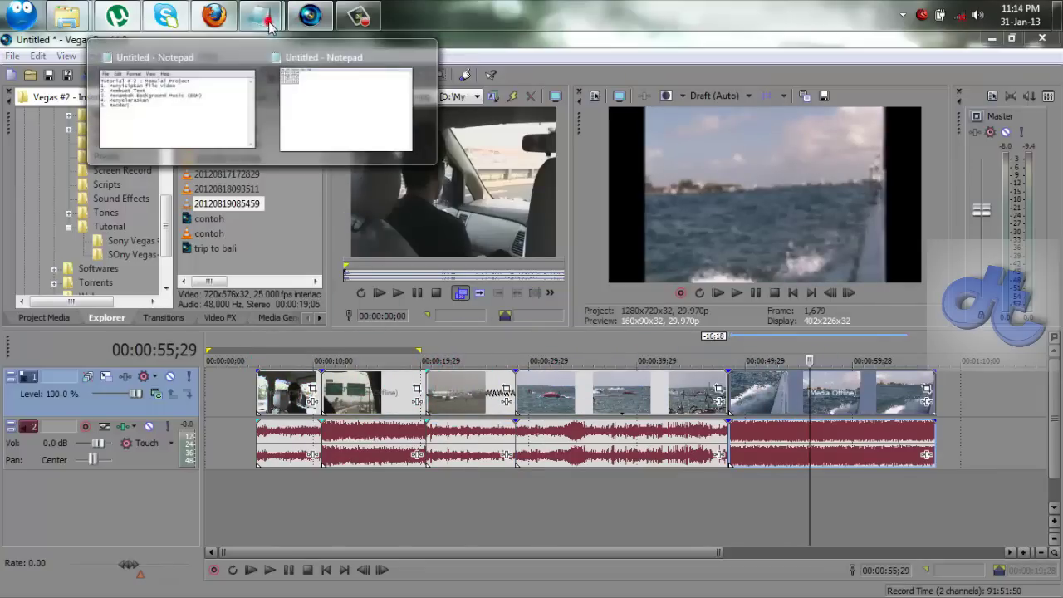
click(209, 98)
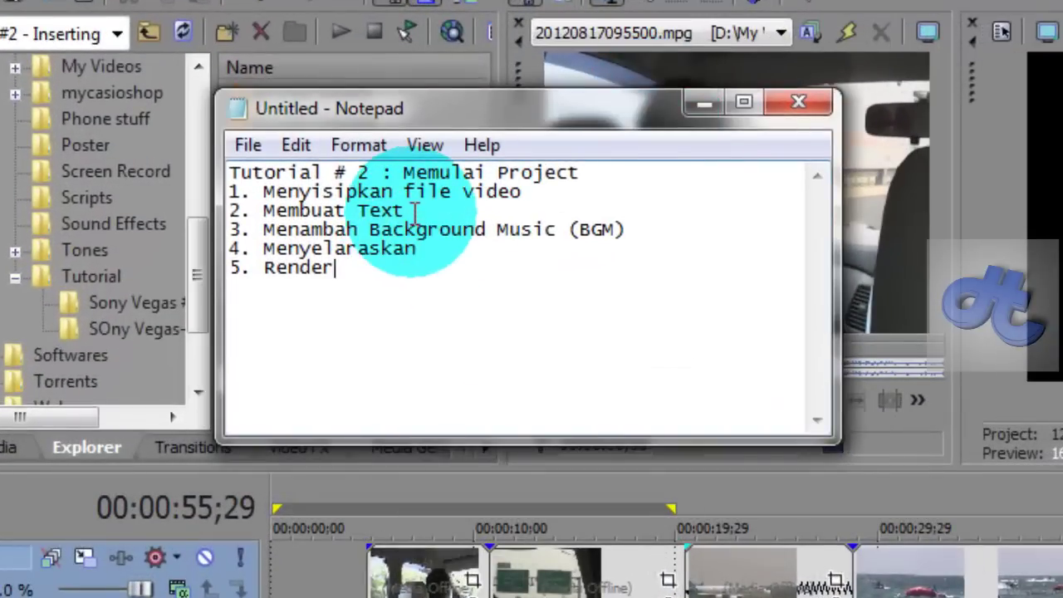
mouse_move(553, 108)
mouse_down()
mouse_move(590, 83)
mouse_move(544, 98)
mouse_up()
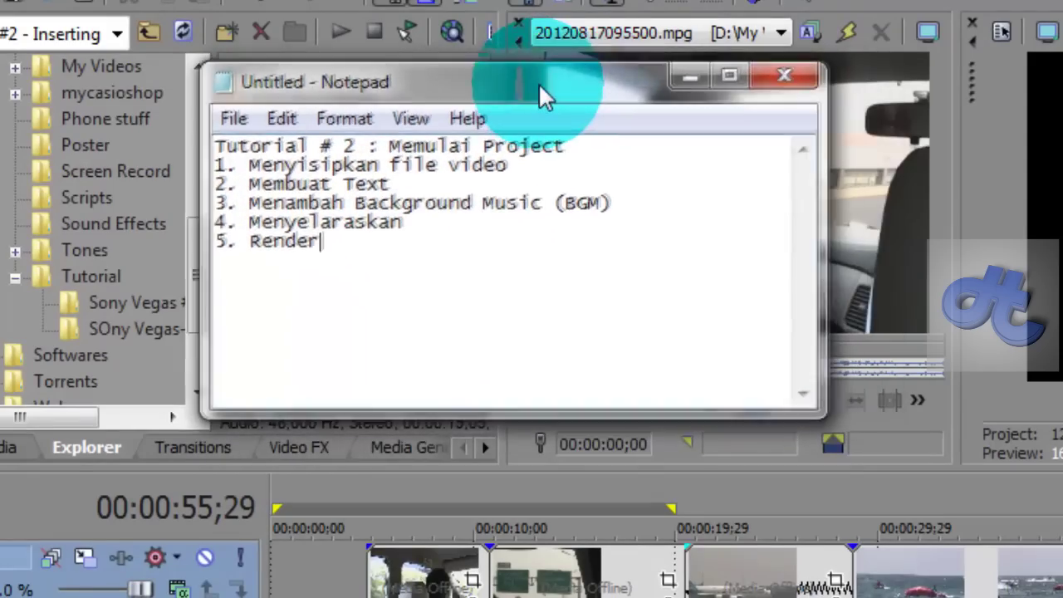